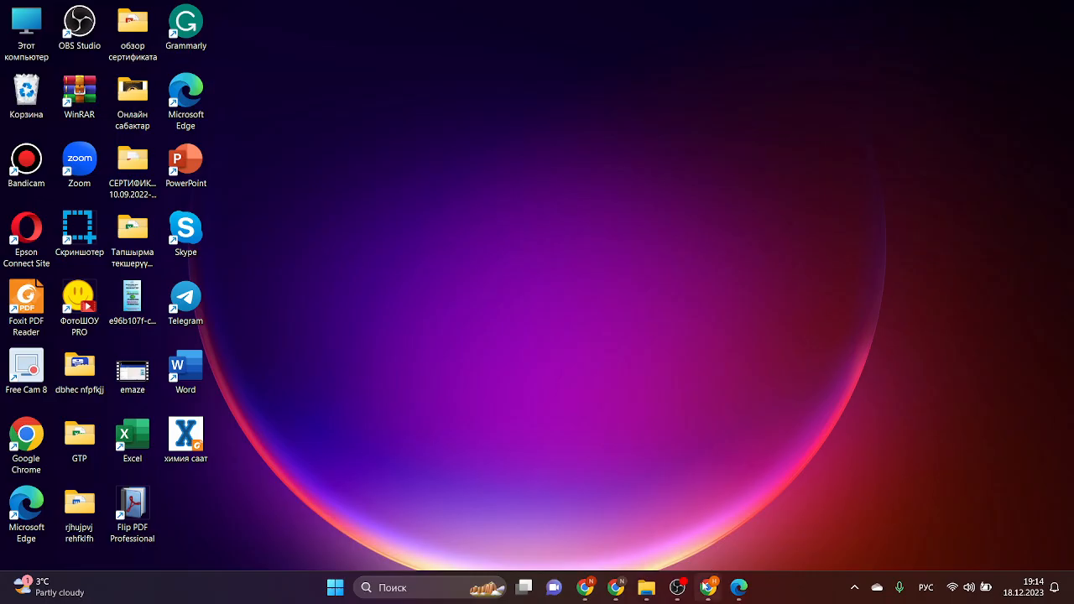
Switch to Chrome, open the Ziteboard website from the search results, and translate its home page into Russian.
{"action": "left_click", "coordinate": [708, 588]}
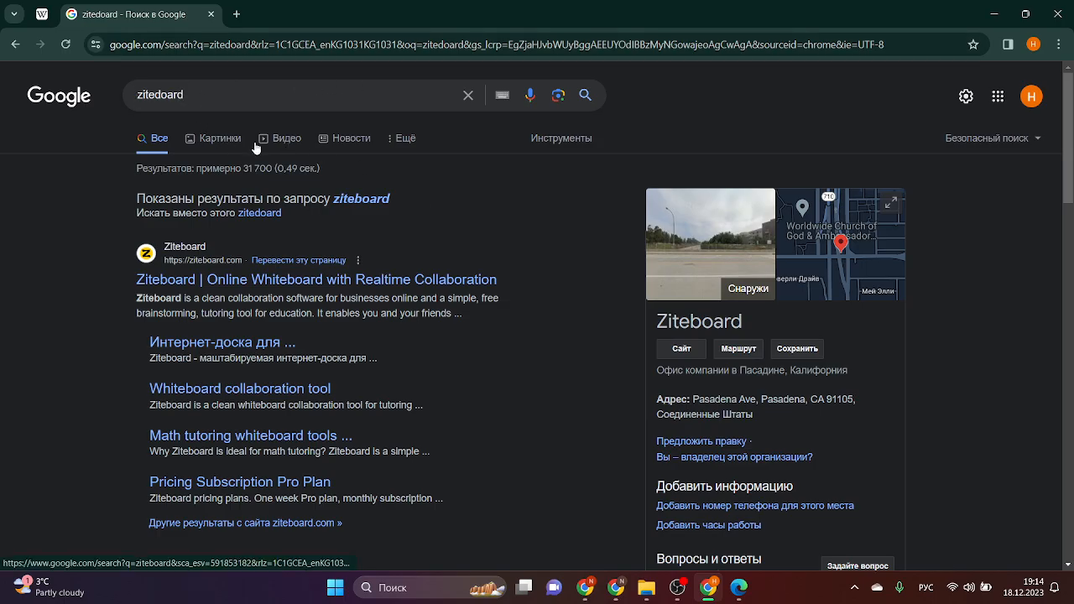
{"action": "left_click", "coordinate": [169, 285]}
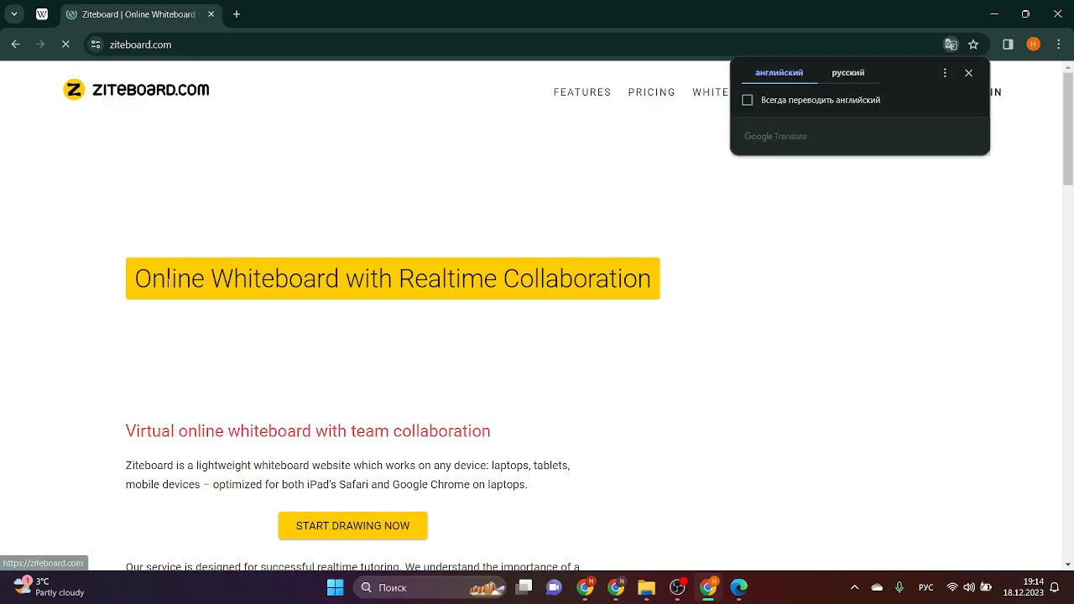
{"action": "left_click", "coordinate": [849, 73]}
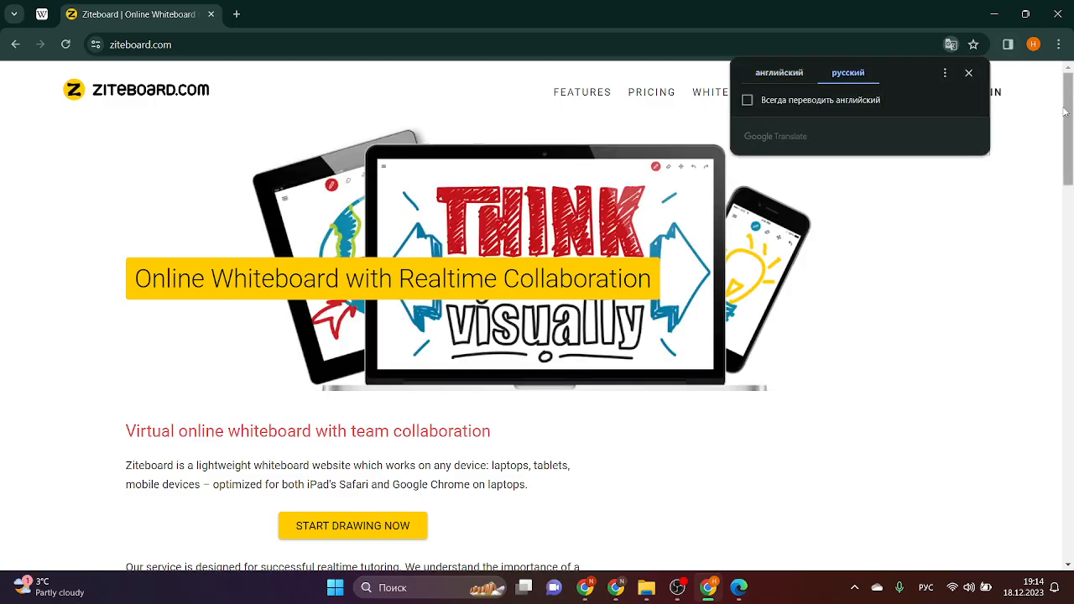
{"action": "left_click_drag", "start_coordinate": [1069, 110], "coordinate": [1070, 129]}
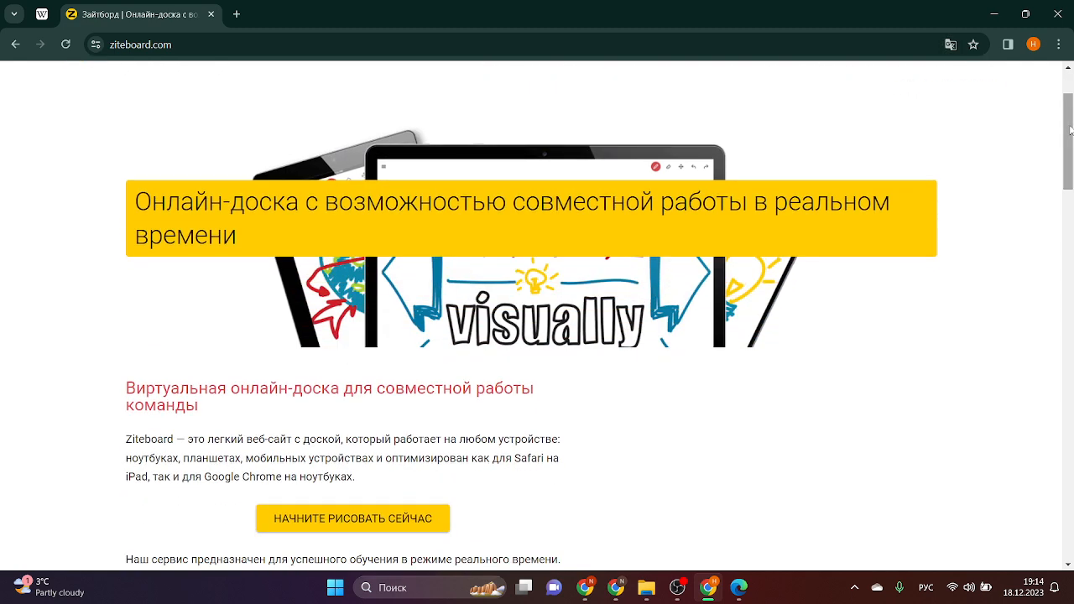
{"action": "left_click_drag", "start_coordinate": [1069, 129], "coordinate": [1070, 159]}
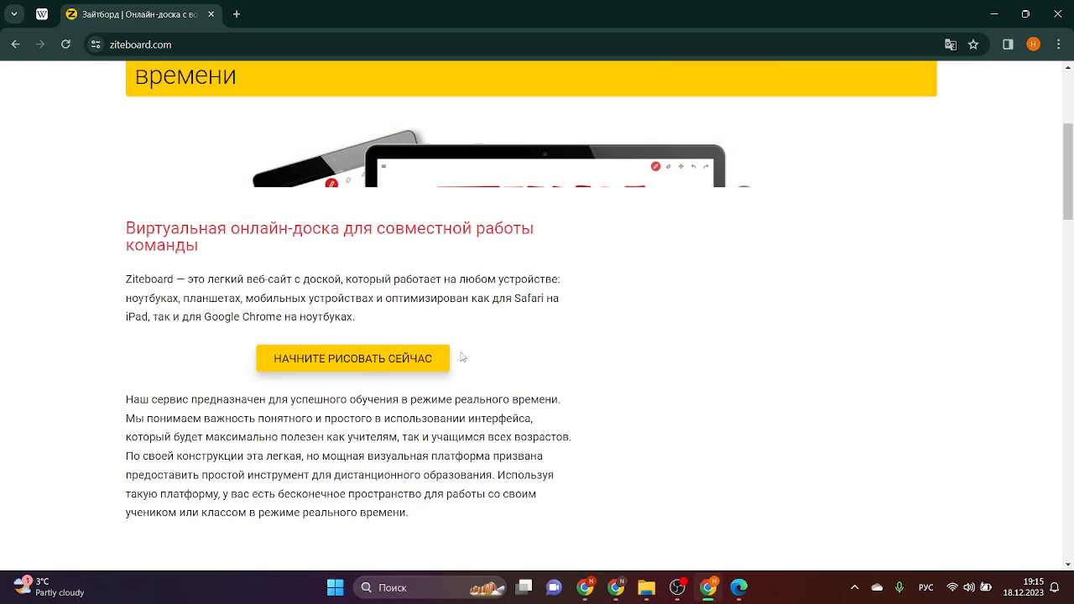
{"action": "left_click_drag", "start_coordinate": [1070, 171], "coordinate": [1070, 121]}
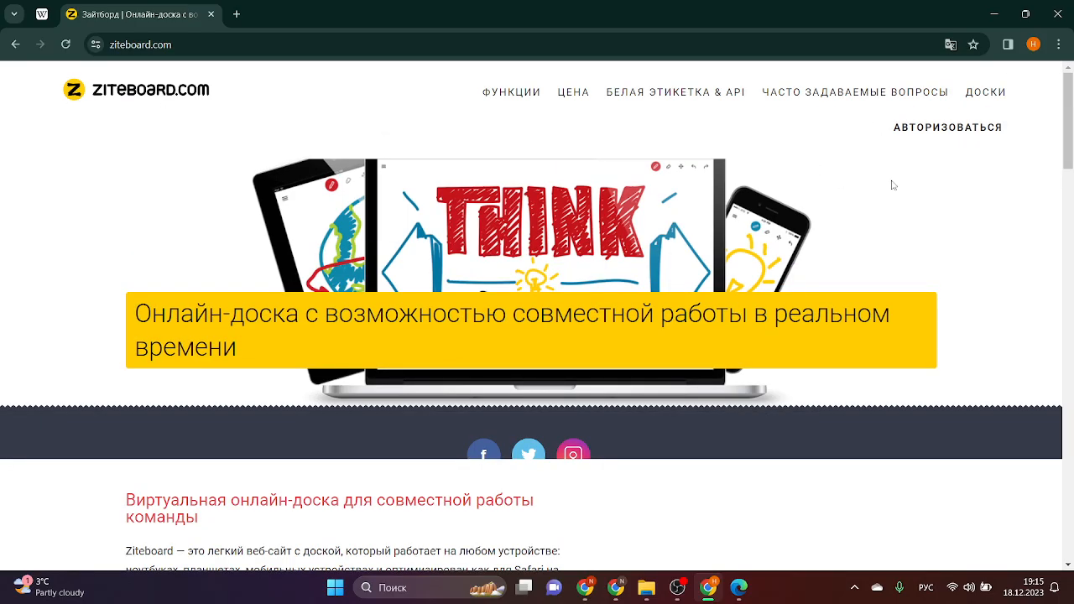
Sign in to Ziteboard with the listed Google account and translate the board interface into Russian.
{"action": "left_click", "coordinate": [937, 129]}
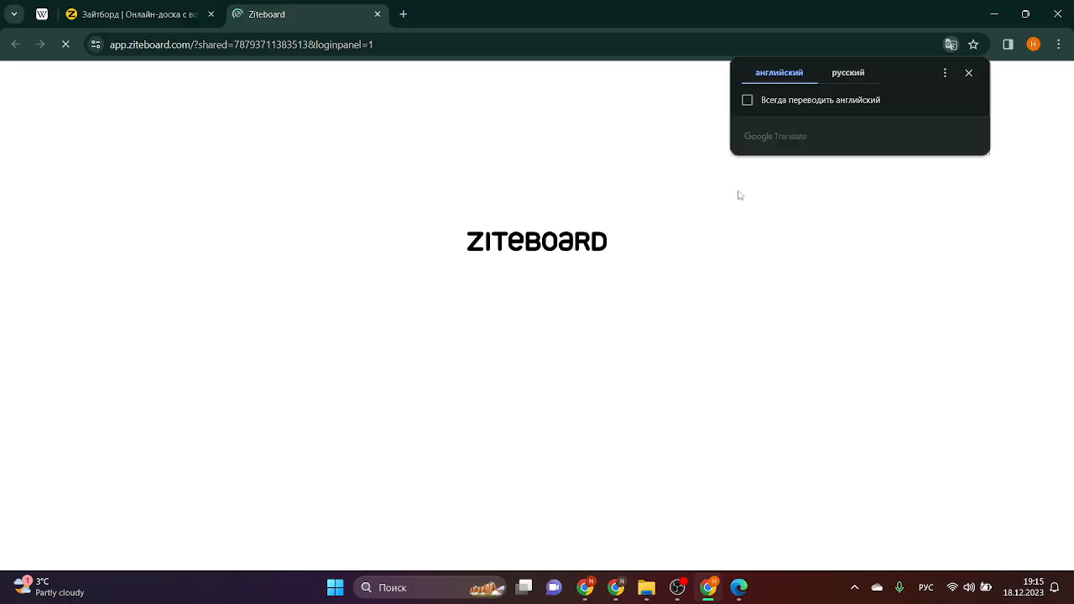
{"action": "left_click", "coordinate": [849, 75]}
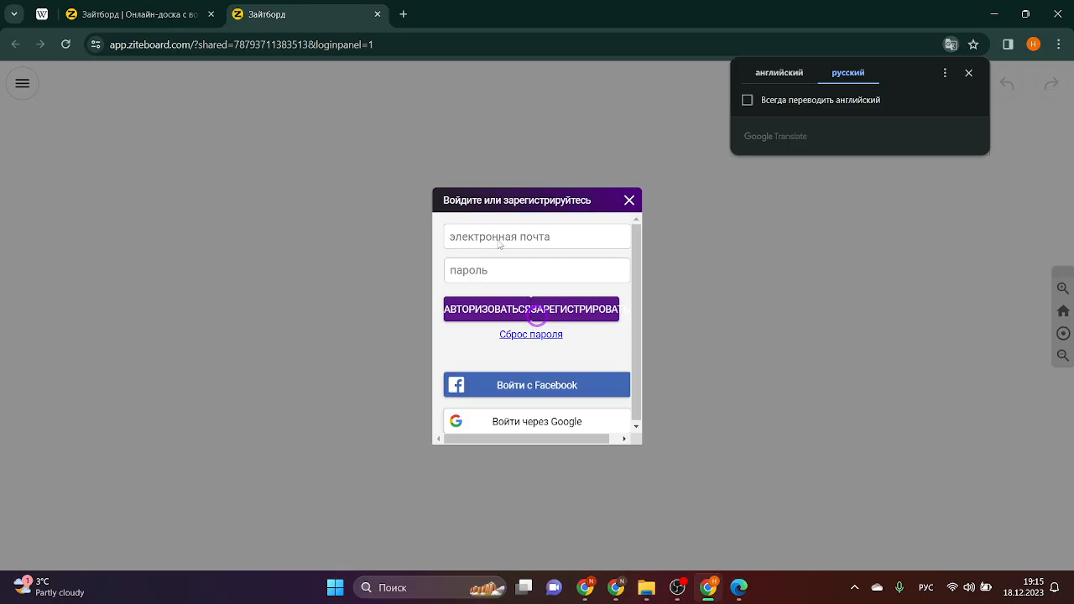
{"action": "left_click", "coordinate": [503, 430]}
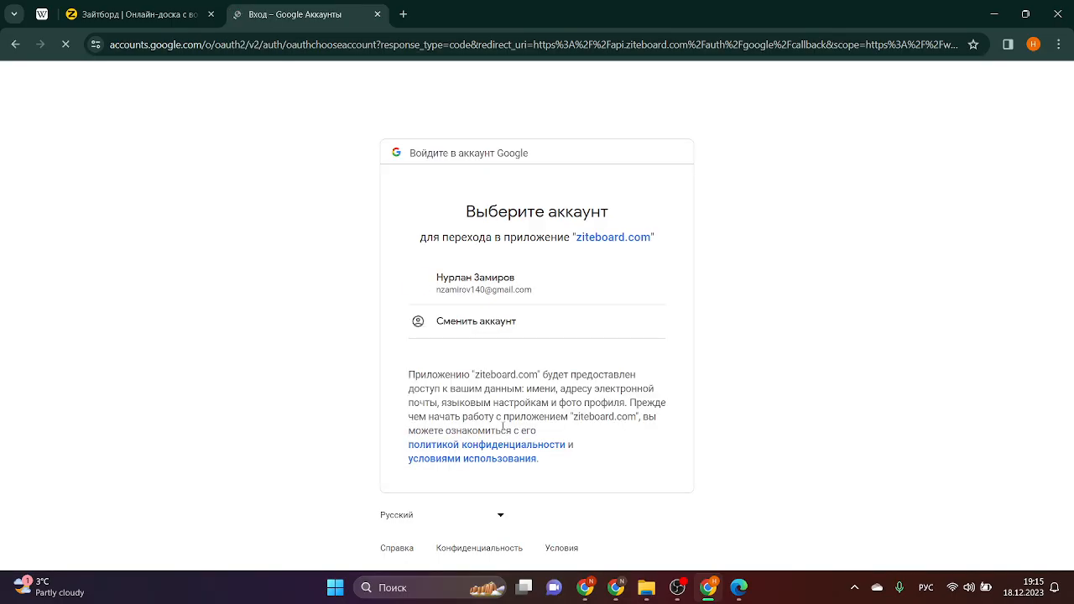
{"action": "left_click", "coordinate": [483, 276]}
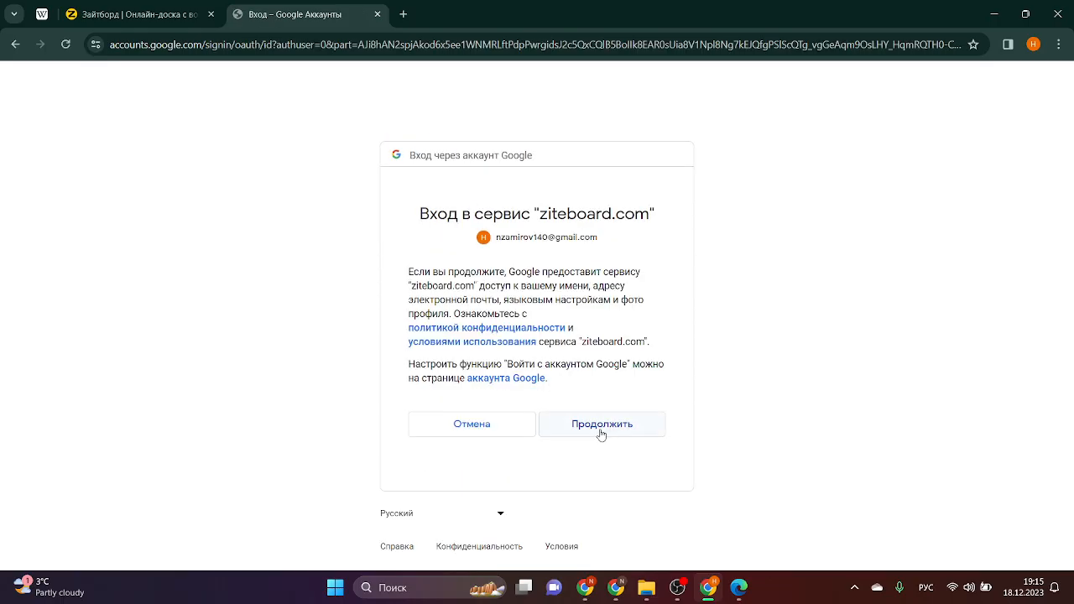
{"action": "left_click", "coordinate": [600, 432]}
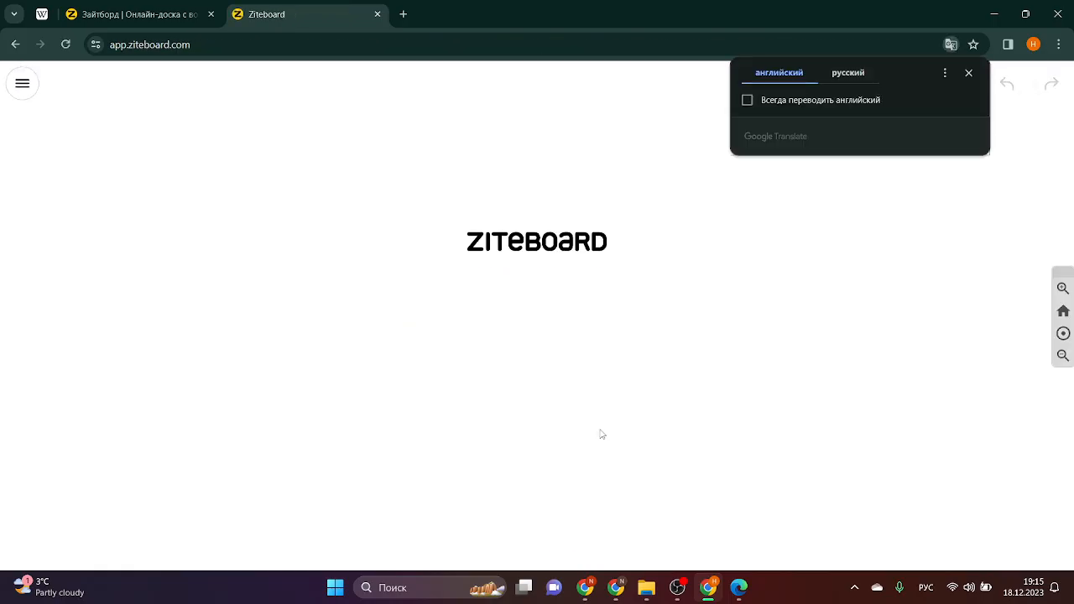
{"action": "left_click", "coordinate": [846, 74]}
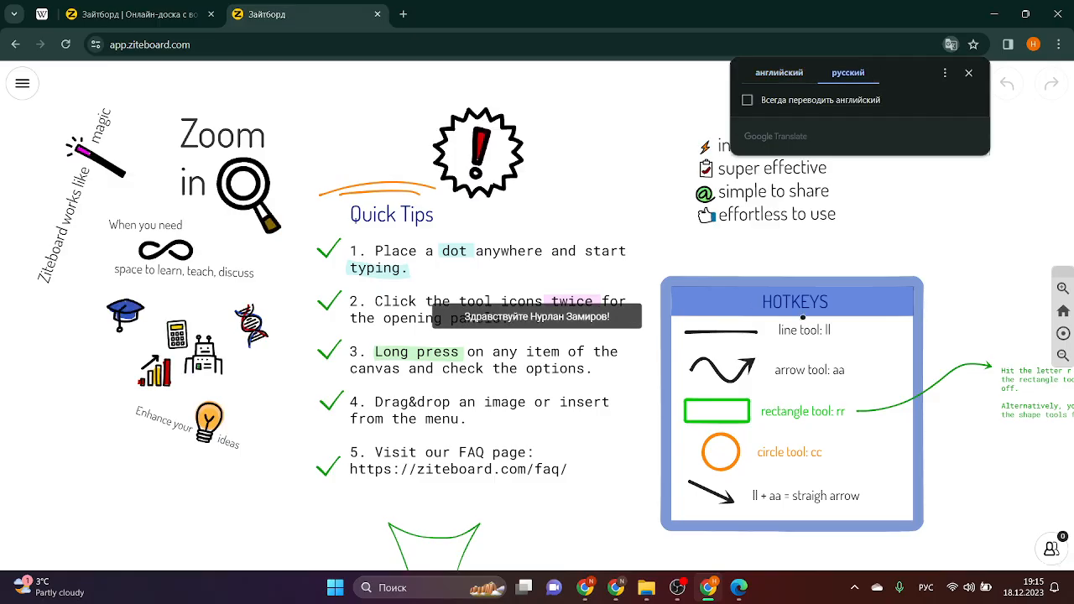
Scribble over the line tool entry in the Hotkeys box and erase across that area.
{"action": "mouse_move", "coordinate": [780, 330]}
{"action": "left_mouse_down"}
{"action": "mouse_move", "coordinate": [776, 340]}
{"action": "mouse_move", "coordinate": [839, 323]}
{"action": "mouse_move", "coordinate": [778, 328]}
{"action": "left_mouse_up"}
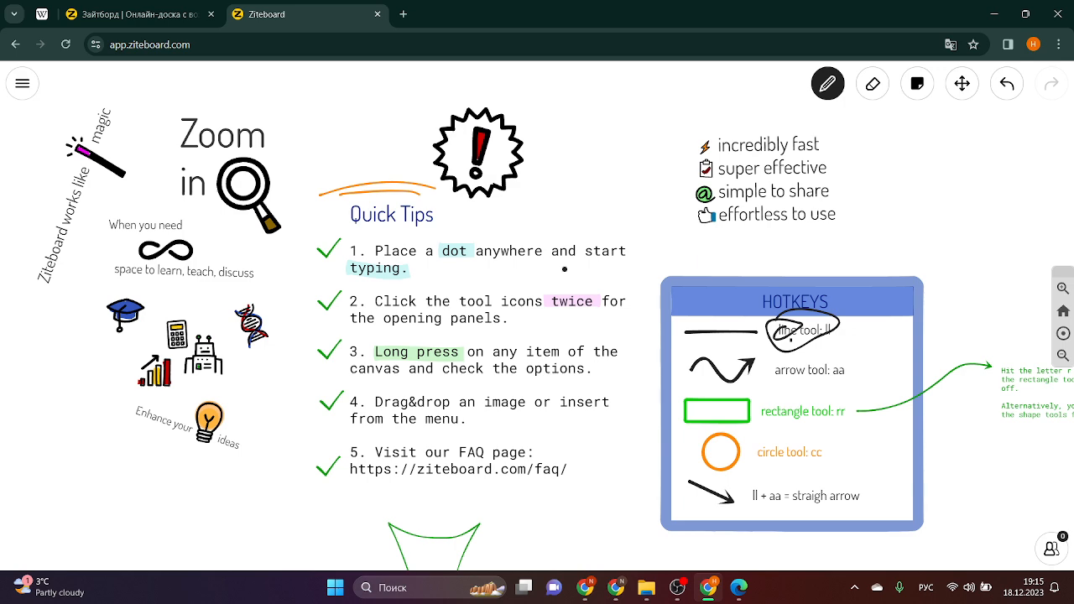
{"action": "left_click", "coordinate": [872, 84]}
{"action": "mouse_move", "coordinate": [773, 311]}
{"action": "left_mouse_down"}
{"action": "mouse_move", "coordinate": [831, 329]}
{"action": "mouse_move", "coordinate": [707, 384]}
{"action": "mouse_move", "coordinate": [777, 372]}
{"action": "mouse_move", "coordinate": [803, 381]}
{"action": "mouse_move", "coordinate": [781, 278]}
{"action": "left_mouse_up"}
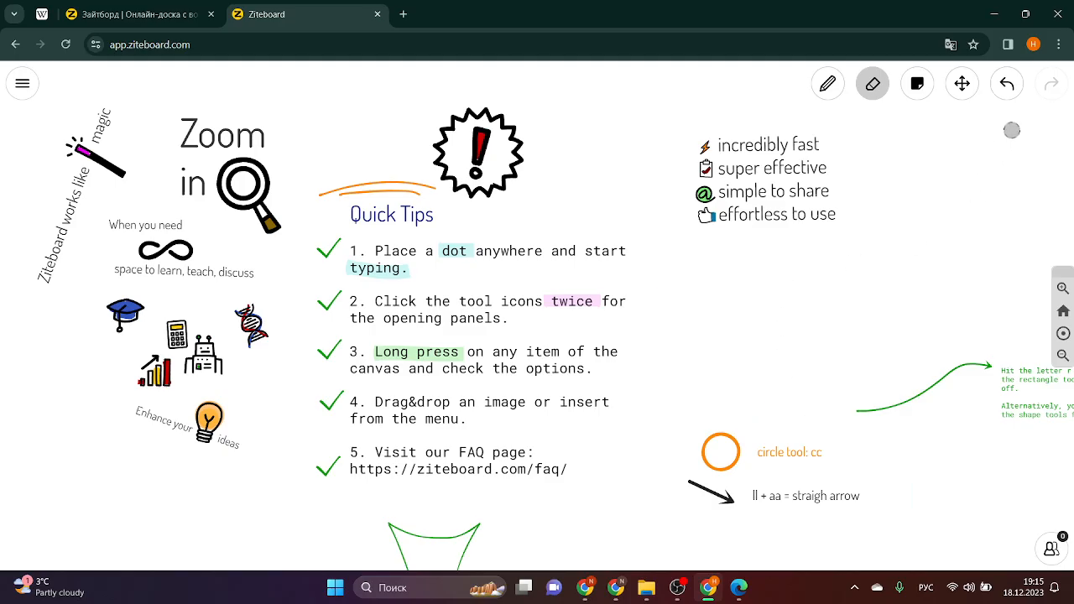
Undo the last erasures on the Hotkeys box one after another.
{"action": "left_click", "coordinate": [1009, 90]}
{"action": "left_click", "coordinate": [1009, 90]}
{"action": "left_click", "coordinate": [1010, 89]}
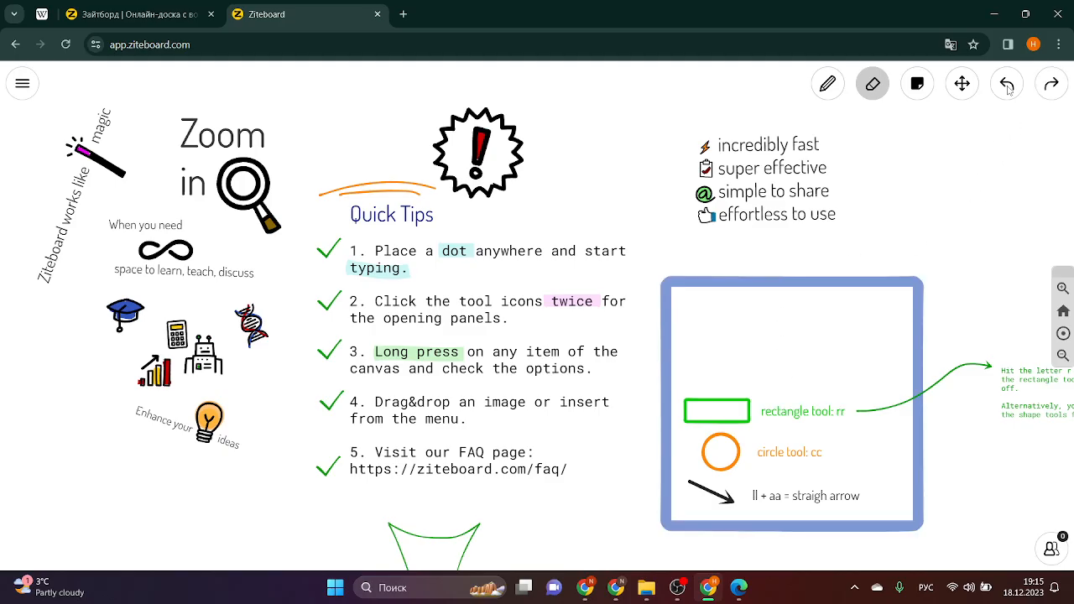
{"action": "left_click", "coordinate": [1009, 90]}
{"action": "left_click", "coordinate": [1009, 89]}
{"action": "left_click", "coordinate": [1010, 89]}
{"action": "left_click", "coordinate": [1009, 89]}
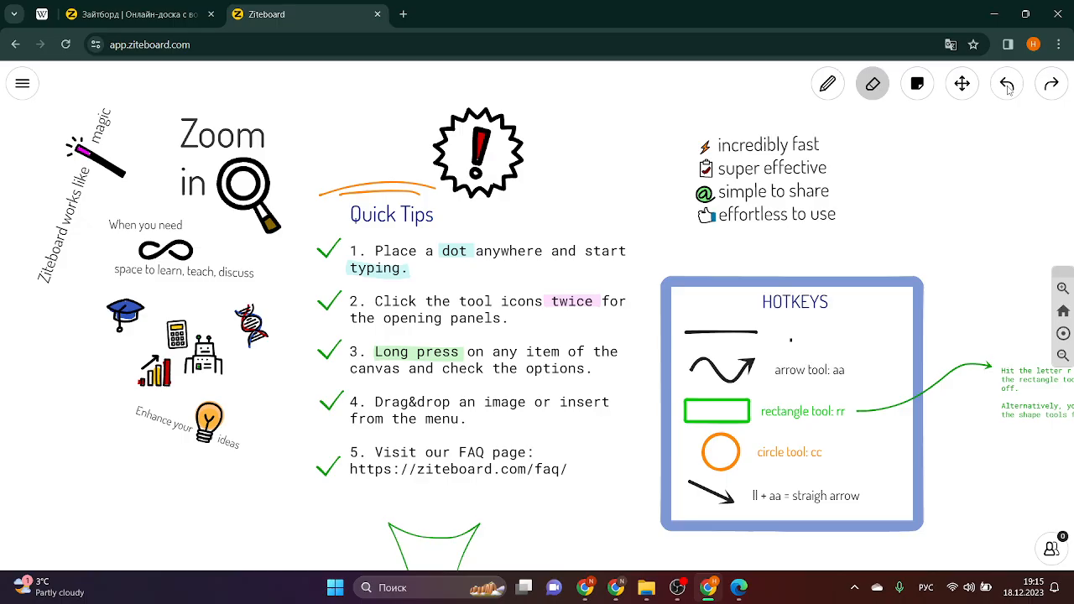
Examine the whole sample board, including the quick tips, Hotkeys box and challenge notes, at a smaller scale.
{"action": "left_click", "coordinate": [1063, 286]}
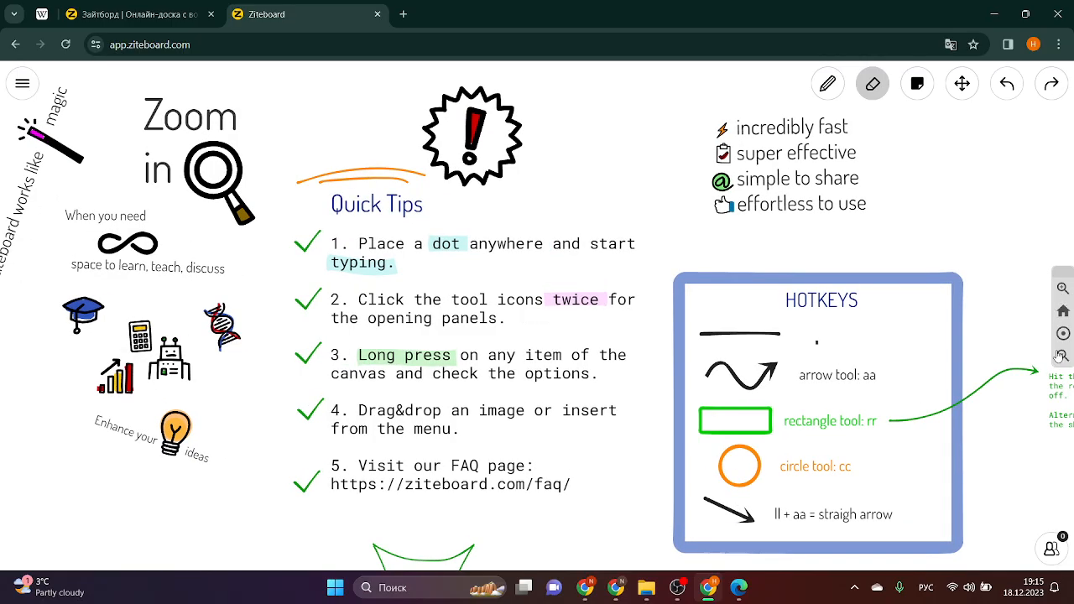
{"action": "left_click", "coordinate": [1062, 356]}
{"action": "left_click", "coordinate": [1062, 355]}
{"action": "left_click", "coordinate": [1062, 356]}
{"action": "left_click", "coordinate": [1062, 356]}
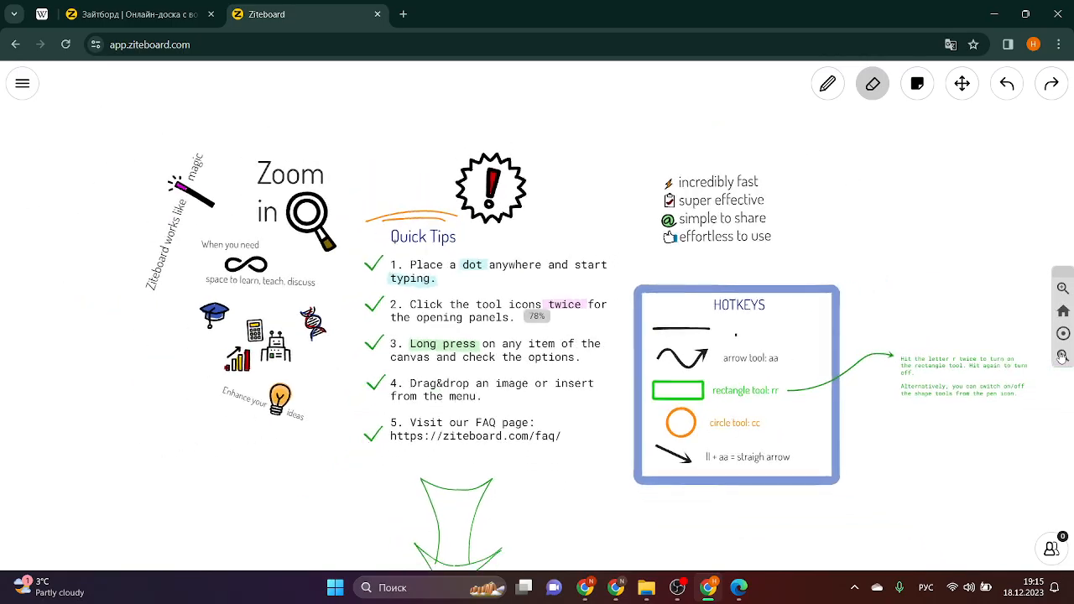
{"action": "left_click", "coordinate": [1062, 356]}
{"action": "left_click", "coordinate": [1062, 357]}
{"action": "left_click", "coordinate": [1062, 356]}
{"action": "left_click", "coordinate": [1062, 357]}
{"action": "left_click", "coordinate": [1062, 357]}
{"action": "left_click", "coordinate": [1062, 357]}
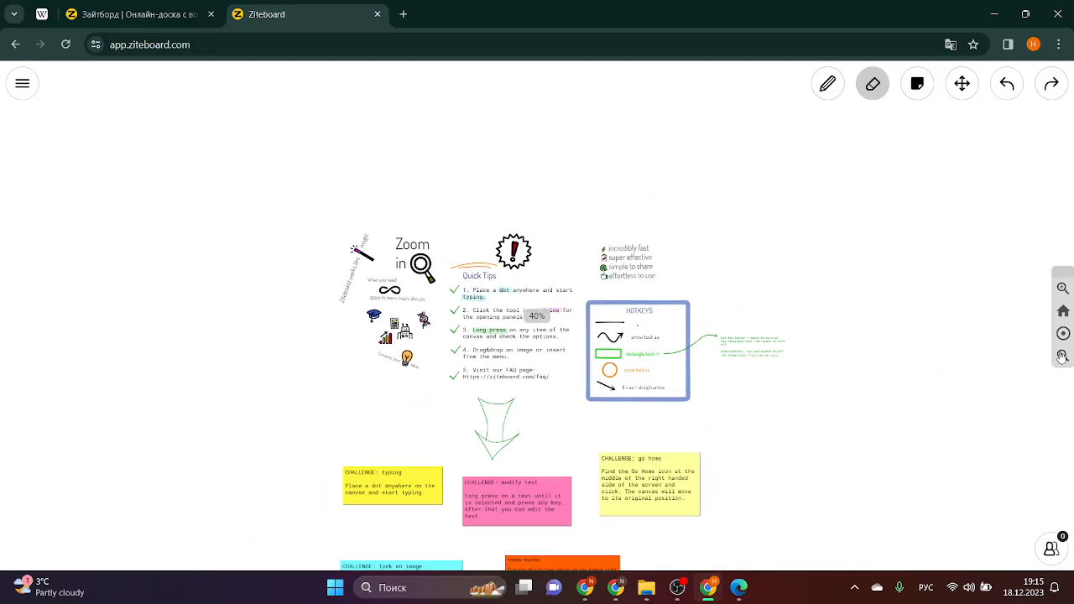
{"action": "left_click", "coordinate": [1062, 357]}
{"action": "left_click", "coordinate": [1062, 357]}
{"action": "left_click", "coordinate": [1062, 356]}
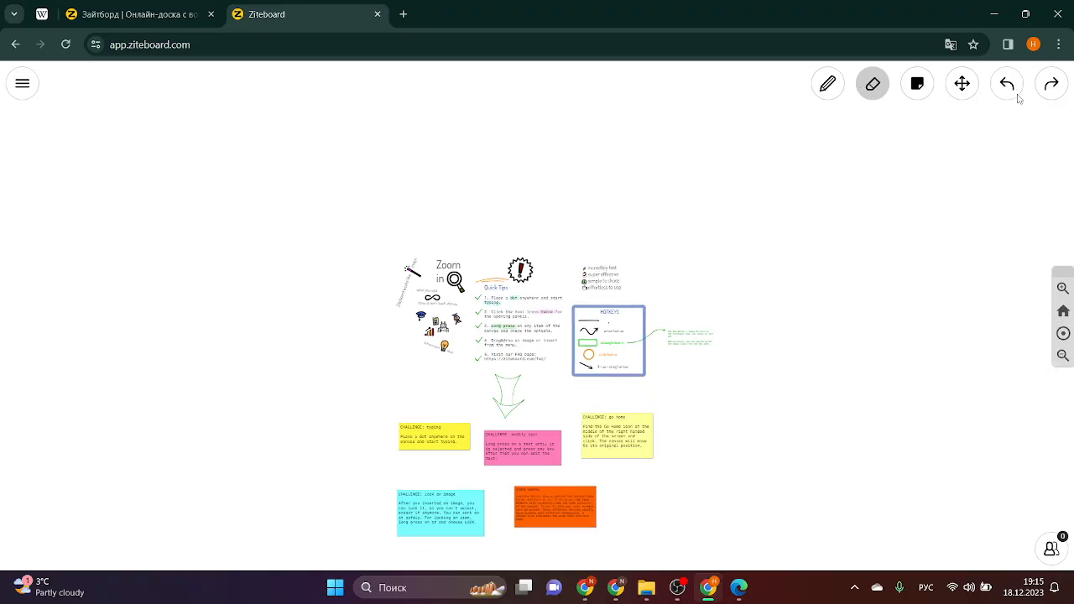
{"action": "left_click", "coordinate": [961, 83]}
{"action": "mouse_move", "coordinate": [867, 281]}
{"action": "left_mouse_down"}
{"action": "mouse_move", "coordinate": [683, 176]}
{"action": "mouse_move", "coordinate": [444, 199]}
{"action": "mouse_move", "coordinate": [722, 87]}
{"action": "mouse_move", "coordinate": [447, 34]}
{"action": "left_mouse_up"}
{"action": "left_click_drag", "start_coordinate": [478, 212], "coordinate": [817, 467]}
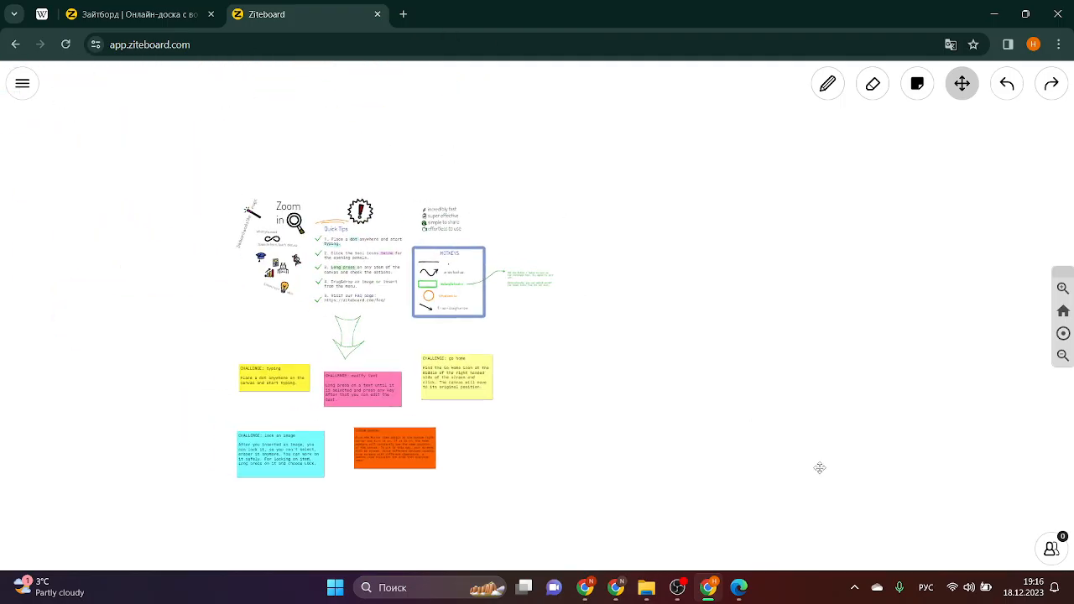
Look through the collaboration options, including the mirror view setting, and the list of board commands.
{"action": "left_click", "coordinate": [1051, 550]}
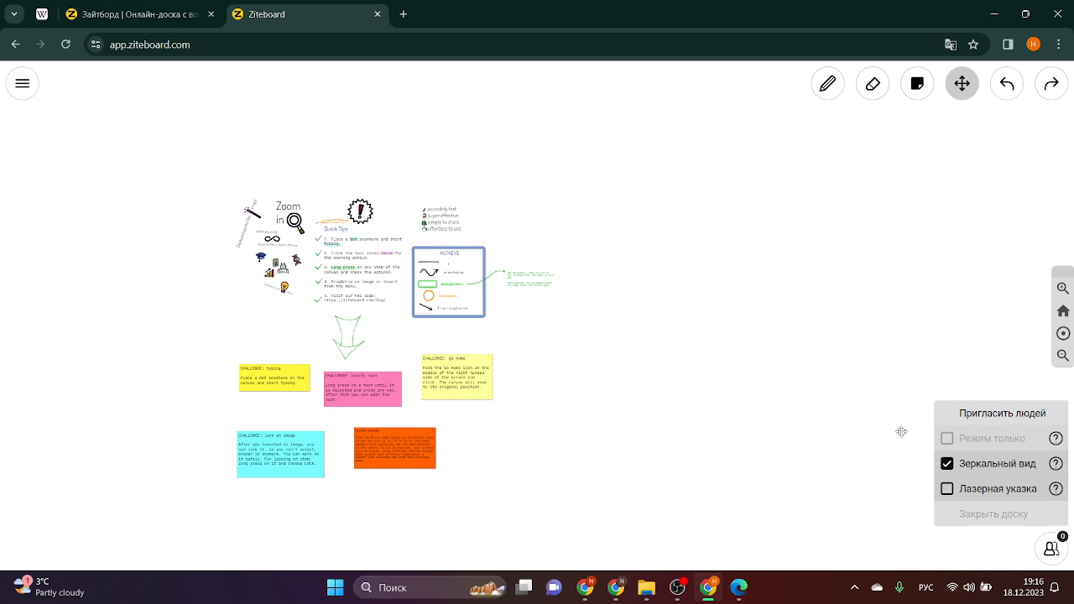
{"action": "left_click", "coordinate": [970, 471]}
{"action": "left_click", "coordinate": [946, 465]}
{"action": "left_click", "coordinate": [22, 81]}
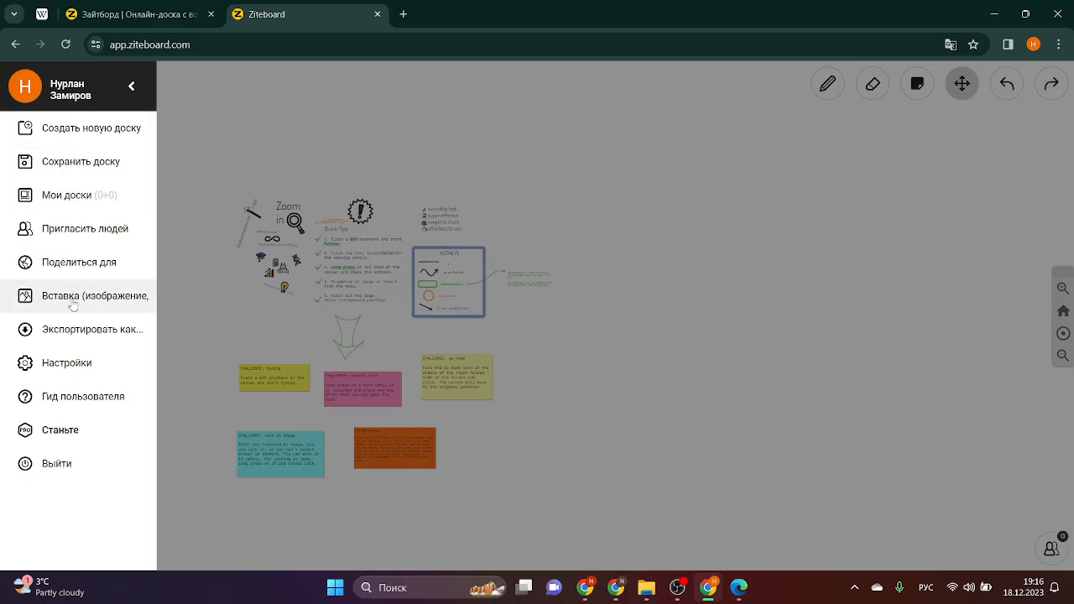
{"action": "left_click", "coordinate": [719, 369]}
Draw two crossing freehand pen strokes beside the Hotkeys box and erase them.
{"action": "left_click_drag", "start_coordinate": [716, 364], "coordinate": [487, 314]}
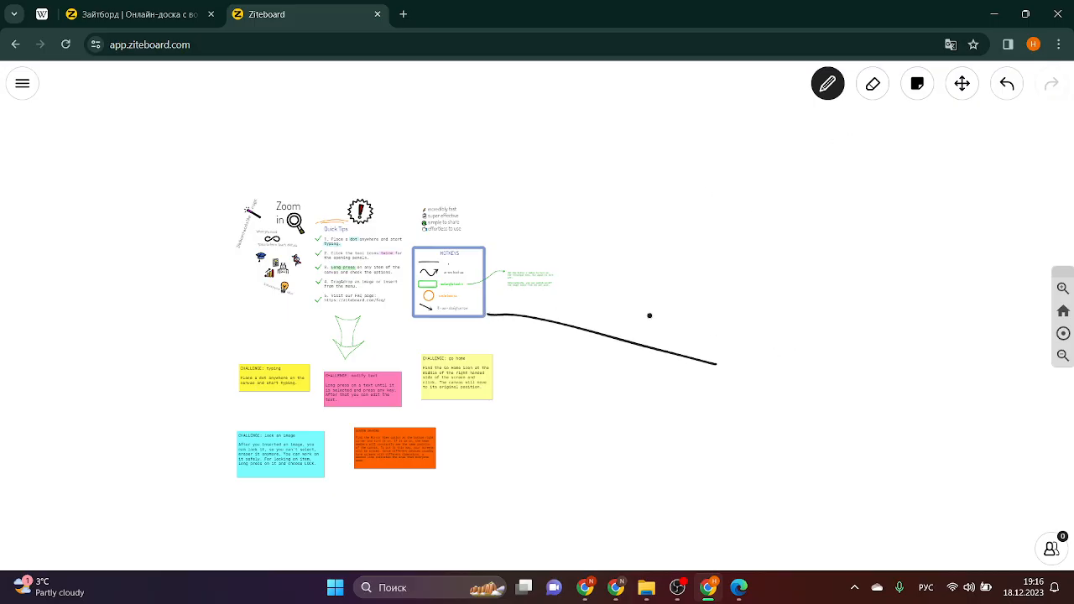
{"action": "mouse_move", "coordinate": [640, 333]}
{"action": "left_mouse_down"}
{"action": "mouse_move", "coordinate": [609, 372]}
{"action": "mouse_move", "coordinate": [664, 329]}
{"action": "left_mouse_up"}
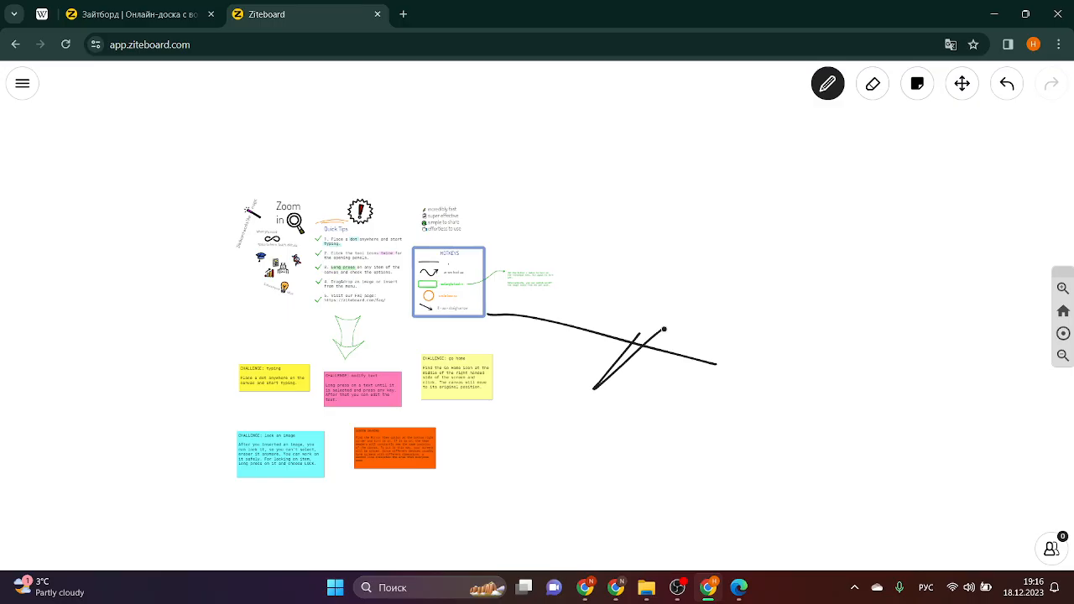
{"action": "left_click", "coordinate": [873, 83]}
{"action": "left_click", "coordinate": [642, 348]}
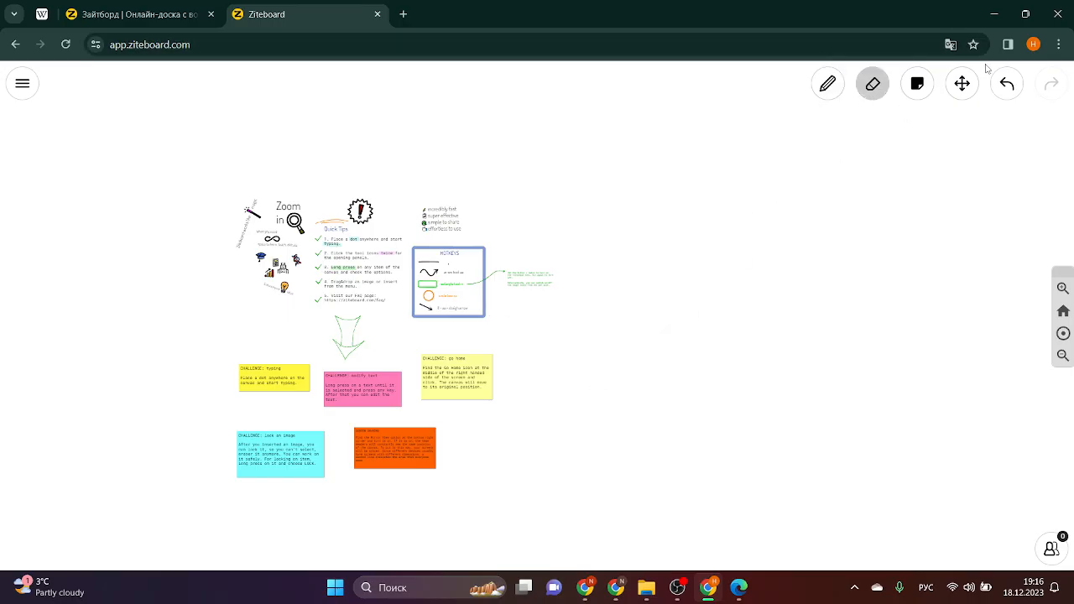
Place a sticky note on an empty area of the board, colour it pink and set its font size to 20.
{"action": "left_click", "coordinate": [962, 83]}
{"action": "mouse_move", "coordinate": [775, 299]}
{"action": "left_mouse_down"}
{"action": "mouse_move", "coordinate": [546, 218]}
{"action": "mouse_move", "coordinate": [132, 197]}
{"action": "left_mouse_up"}
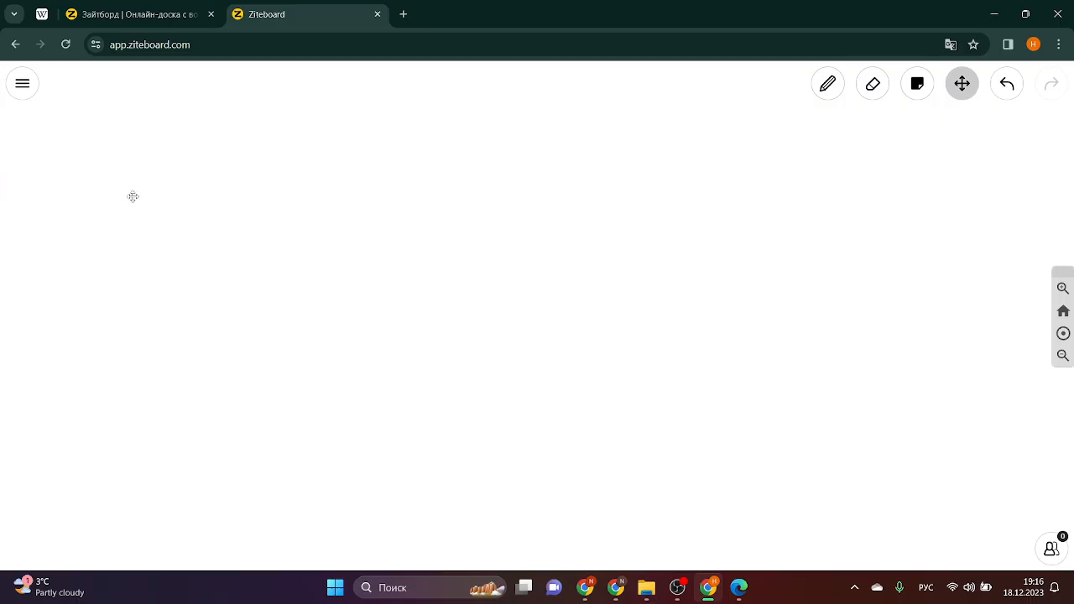
{"action": "left_click", "coordinate": [917, 84]}
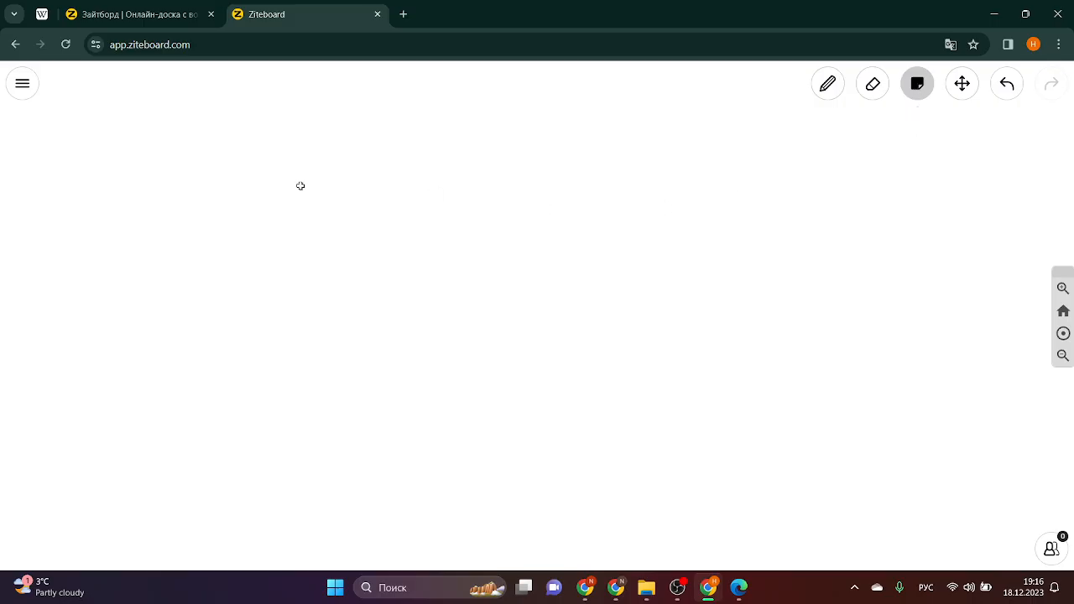
{"action": "left_click", "coordinate": [321, 239]}
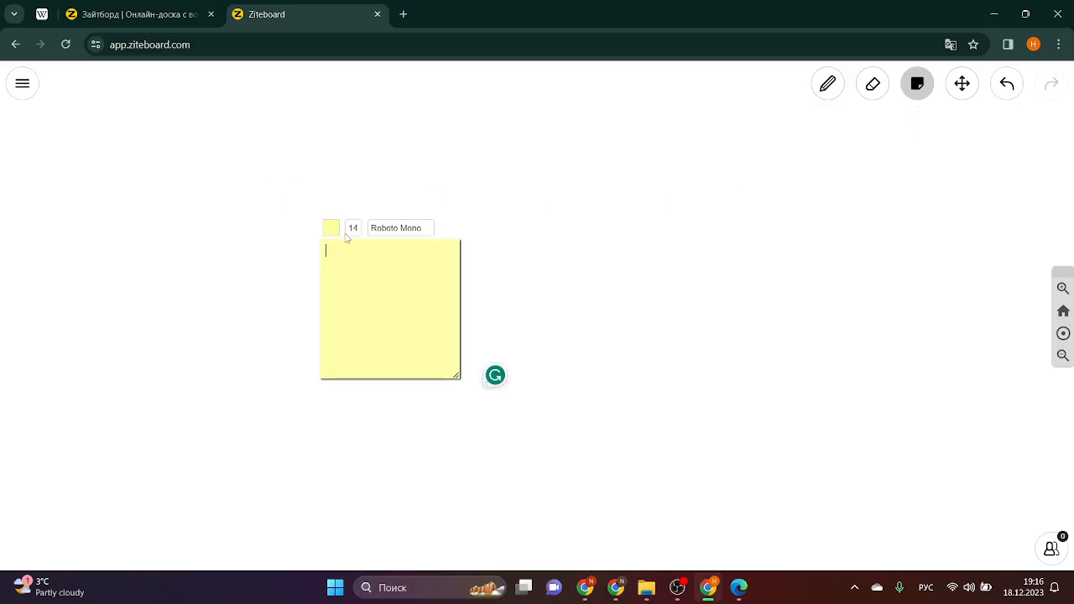
{"action": "left_click", "coordinate": [331, 227]}
{"action": "left_click", "coordinate": [330, 293]}
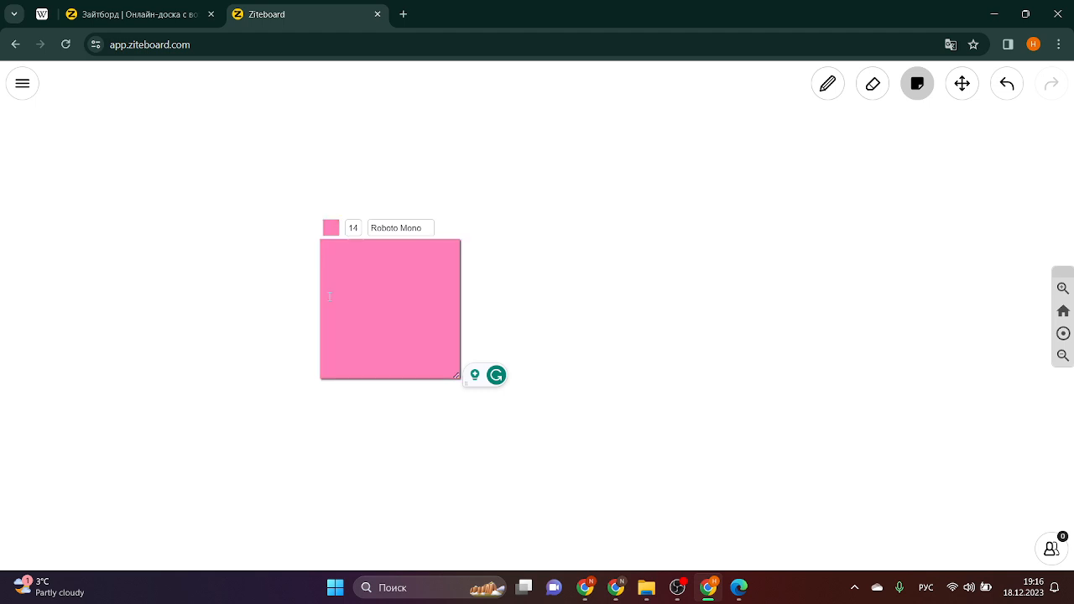
{"action": "left_click", "coordinate": [353, 227]}
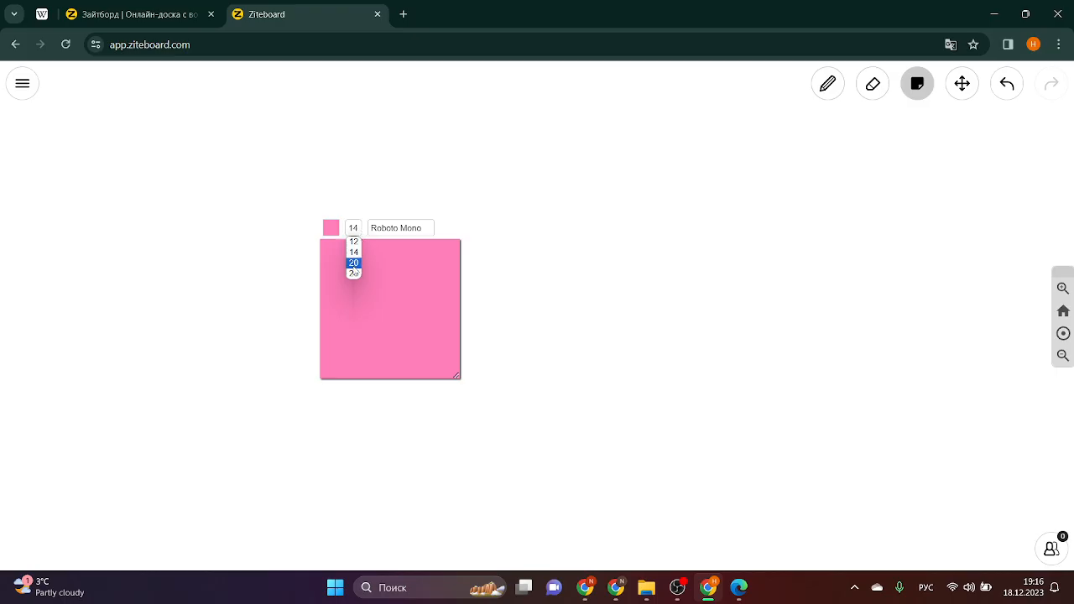
{"action": "left_click", "coordinate": [354, 266]}
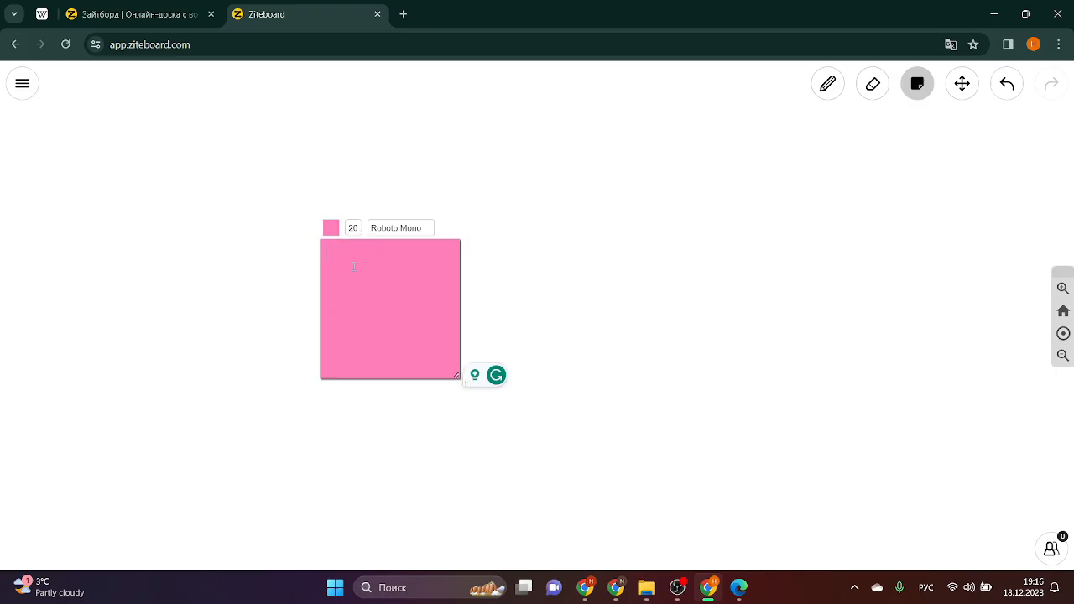
Write the heading "План Ф" on the pink sticky note and add the first item "1.Комп580" below it.
{"action": "type", "text": "План "}
{"action": "type", "text": "Ф"}
{"action": "key", "text": "BackSpace"}
{"action": "type", "text": "А"}
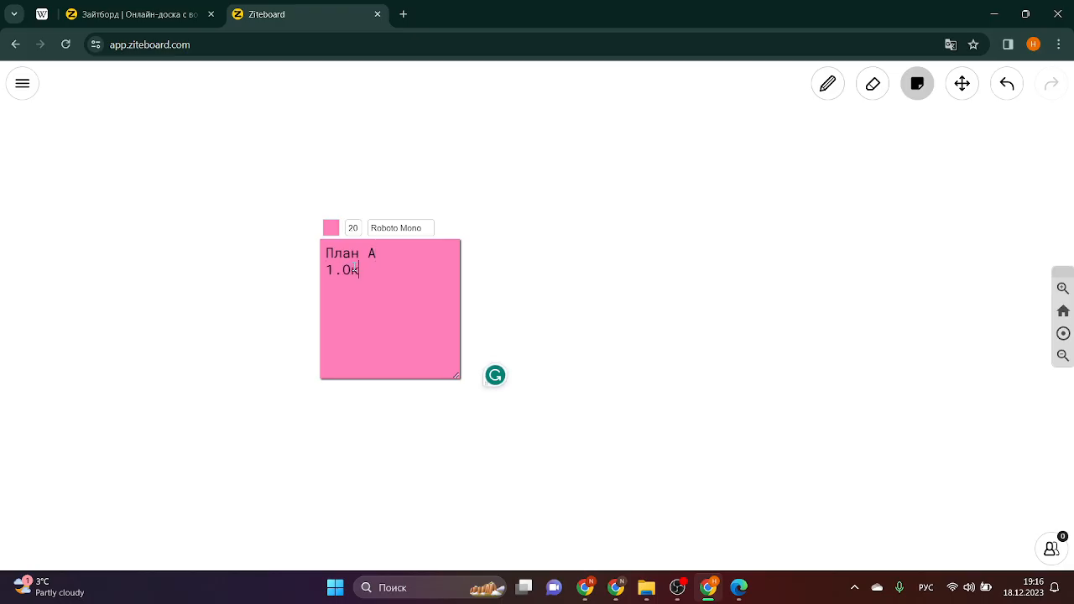
{"action": "key", "text": "BackSpace"}
{"action": "type", "text": "ф"}
{"action": "type", "text": " 1.Ком"}
{"action": "type", "text": "п"}
{"action": "type", "text": "580"}
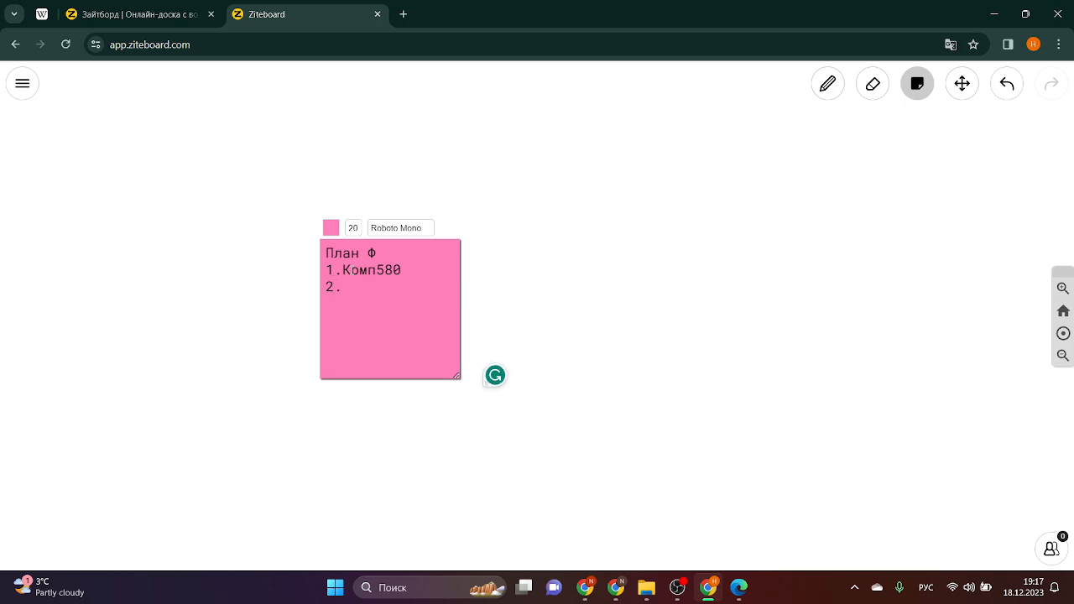
Add the remaining plan items "2.БиоТеХ56", "3.ХимТех 62" and "4.Жаны адис" on separate lines of the note.
{"action": "type", "text": " 2.БиотТеХ56"}
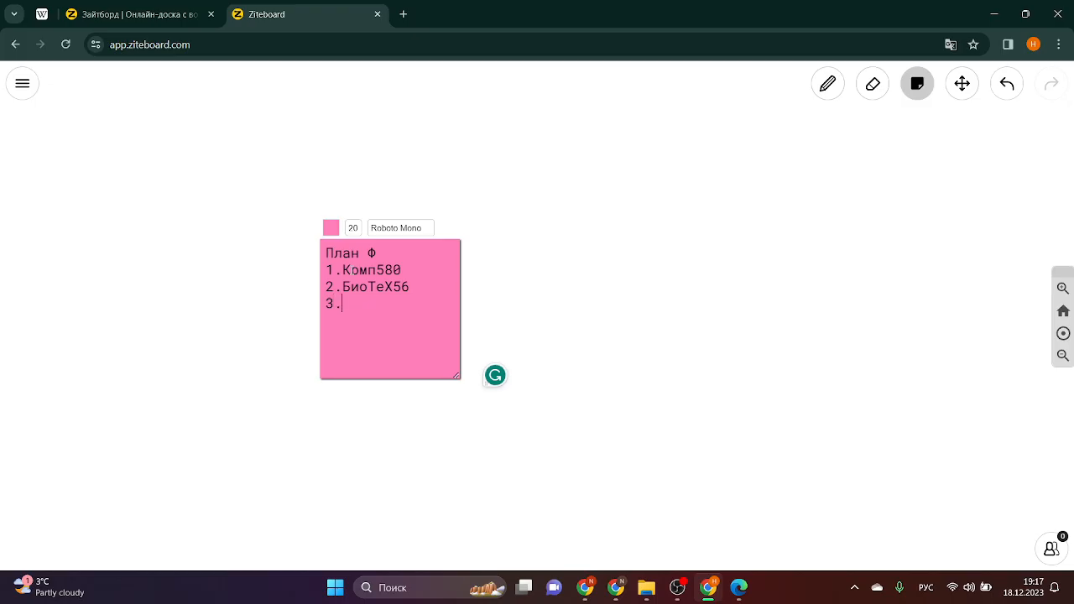
{"action": "type", "text": "3.Хим"}
{"action": "type", "text": "Те"}
{"action": "type", "text": "х 62"}
{"action": "type", "text": "4.Жаы"}
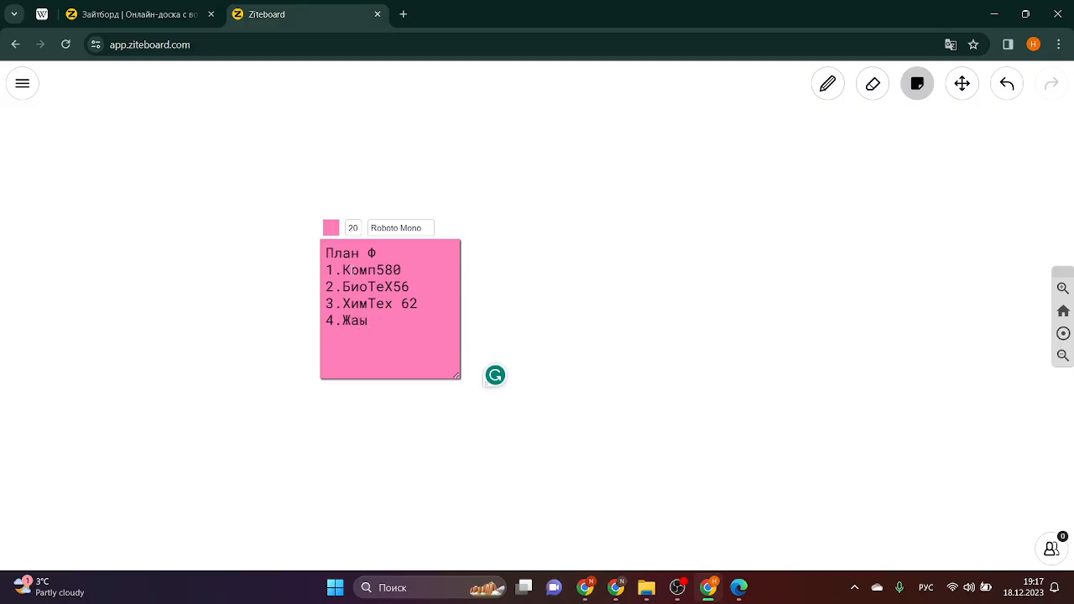
{"action": "key", "text": "BackSpace"}
{"action": "type", "text": "ны адис"}
Change the plan note's font to Verdana and finish editing the note.
{"action": "left_click", "coordinate": [390, 229]}
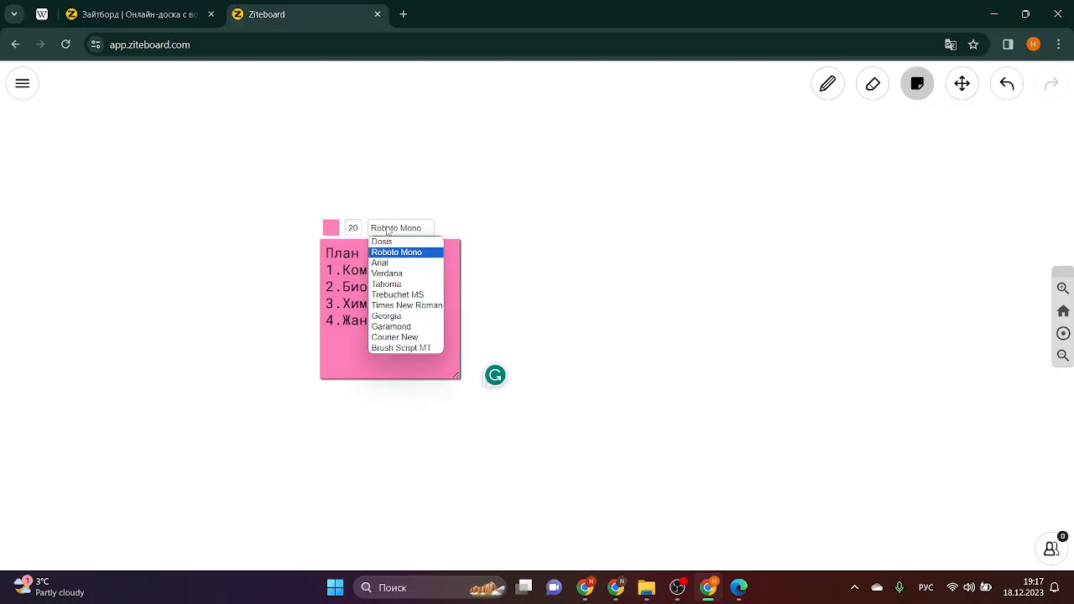
{"action": "left_click", "coordinate": [388, 273]}
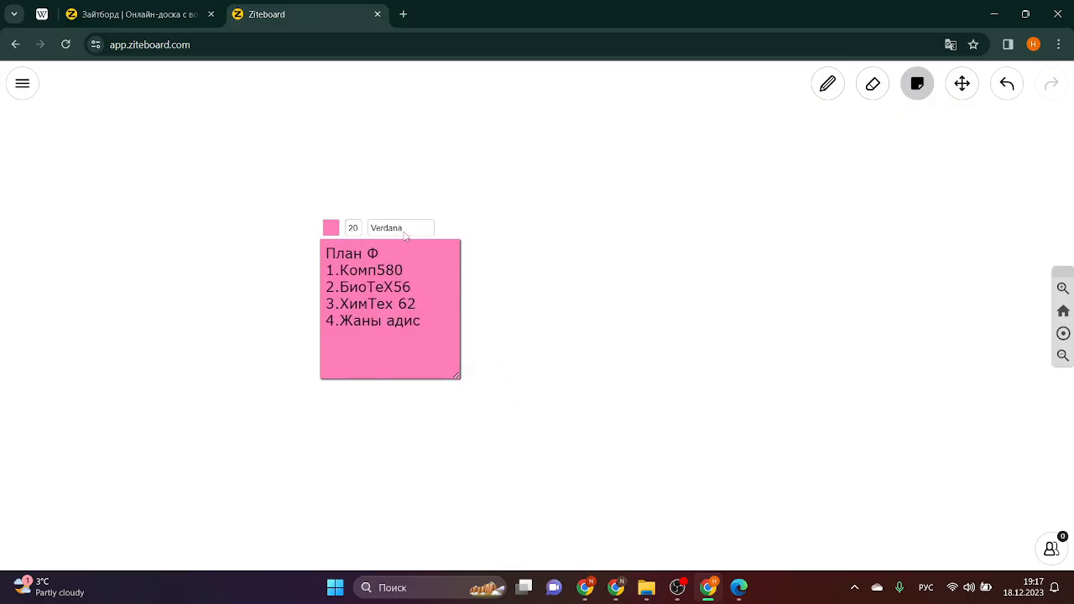
{"action": "left_click", "coordinate": [529, 307]}
{"action": "mouse_move", "coordinate": [432, 281]}
{"action": "left_mouse_down"}
{"action": "mouse_move", "coordinate": [421, 272]}
{"action": "mouse_move", "coordinate": [431, 280]}
{"action": "left_mouse_up"}
{"action": "left_click", "coordinate": [873, 84]}
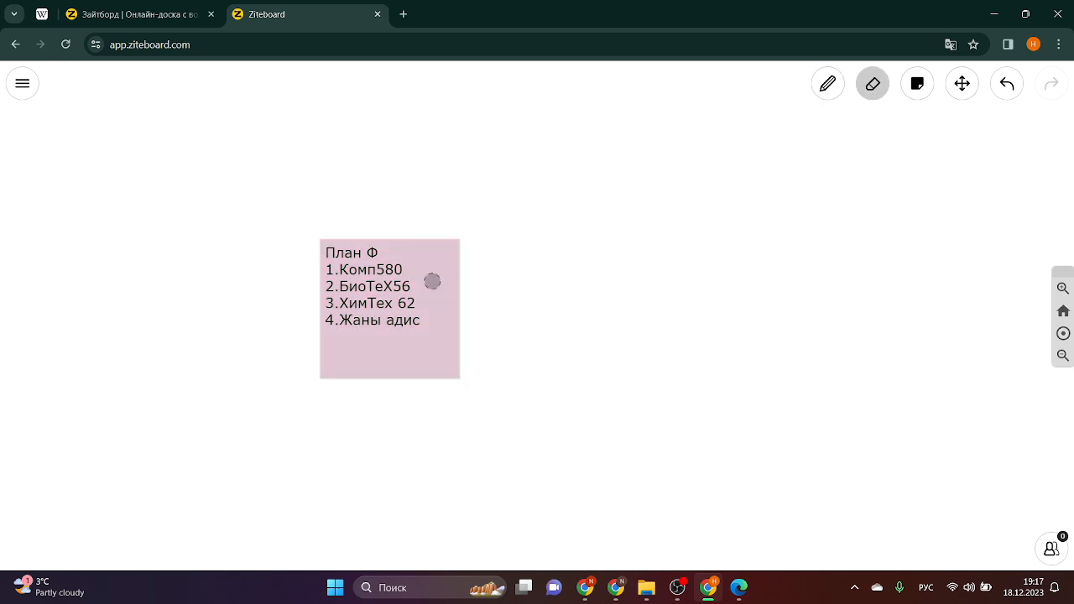
{"action": "left_click", "coordinate": [962, 87]}
Add a to-do list note beside the plan note and delete the checkbox in front of "testing".
{"action": "left_click", "coordinate": [918, 94]}
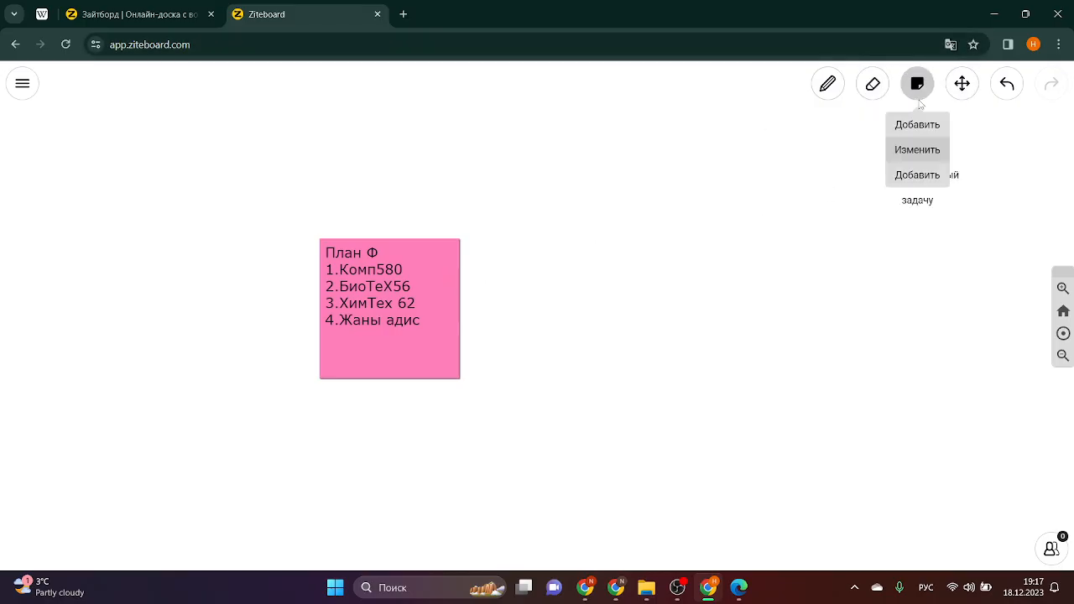
{"action": "left_click", "coordinate": [917, 176]}
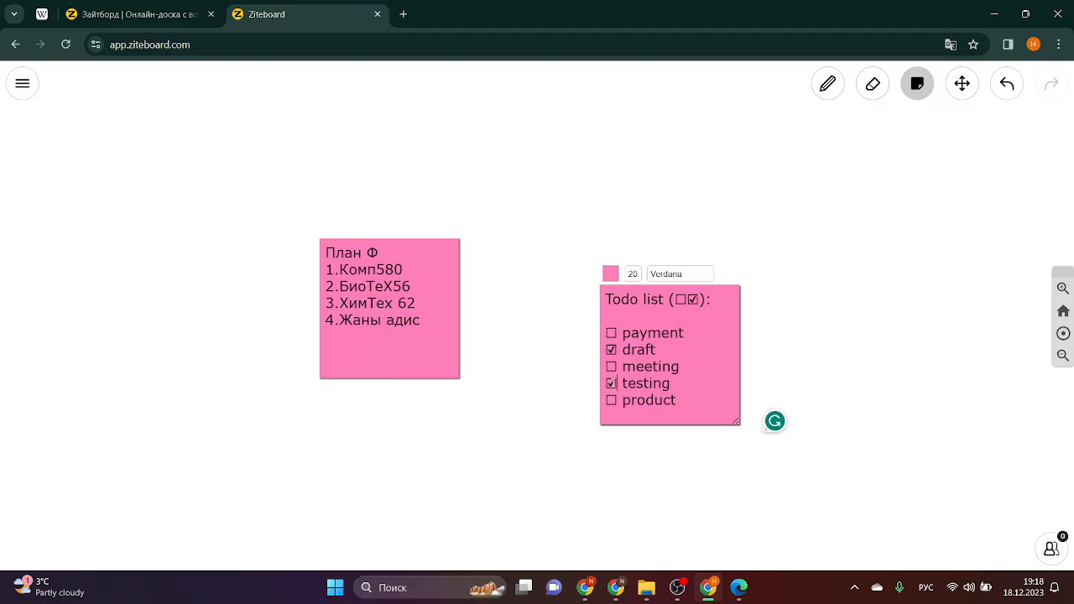
{"action": "key", "text": "shift+Left"}
{"action": "type", "text": "5"}
{"action": "key", "text": "BackSpace"}
{"action": "left_click_drag", "start_coordinate": [734, 351], "coordinate": [683, 333]}
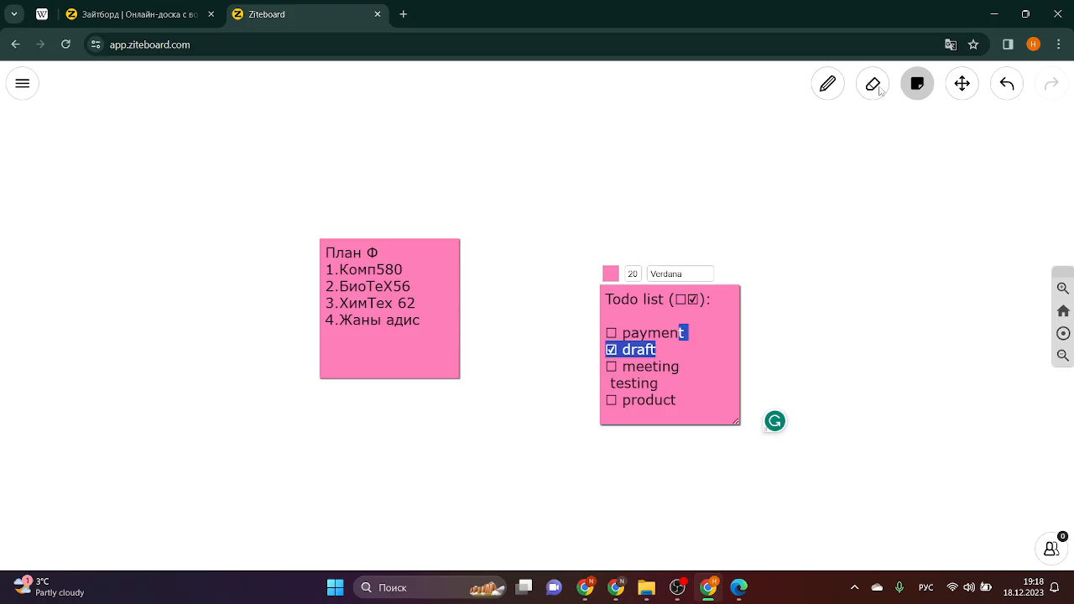
Erase the to-do list note from the board.
{"action": "left_click", "coordinate": [873, 83]}
{"action": "left_click_drag", "start_coordinate": [693, 257], "coordinate": [584, 414]}
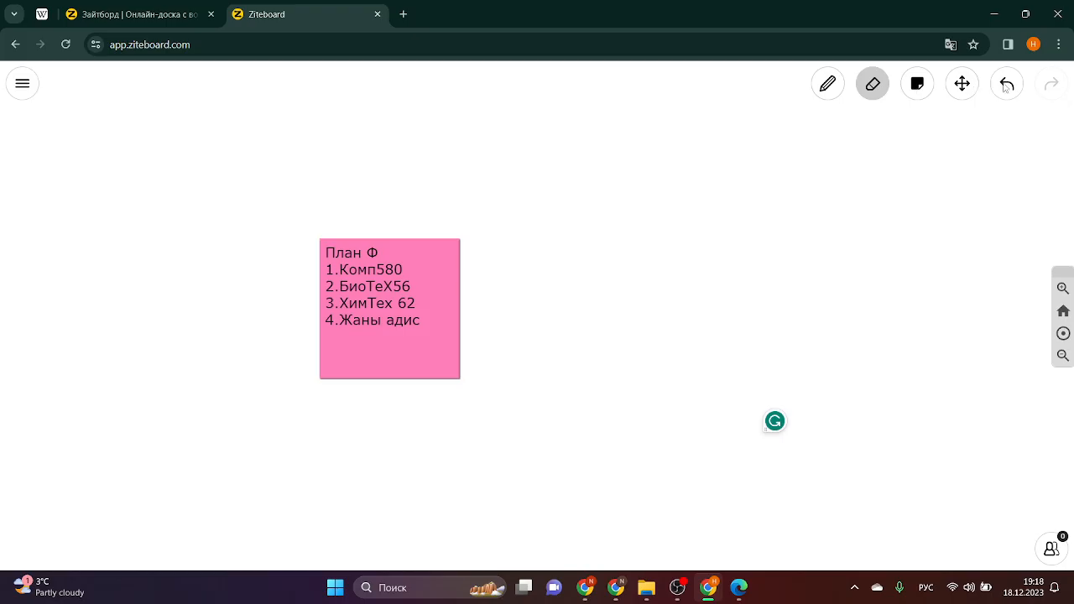
{"action": "left_click", "coordinate": [963, 84]}
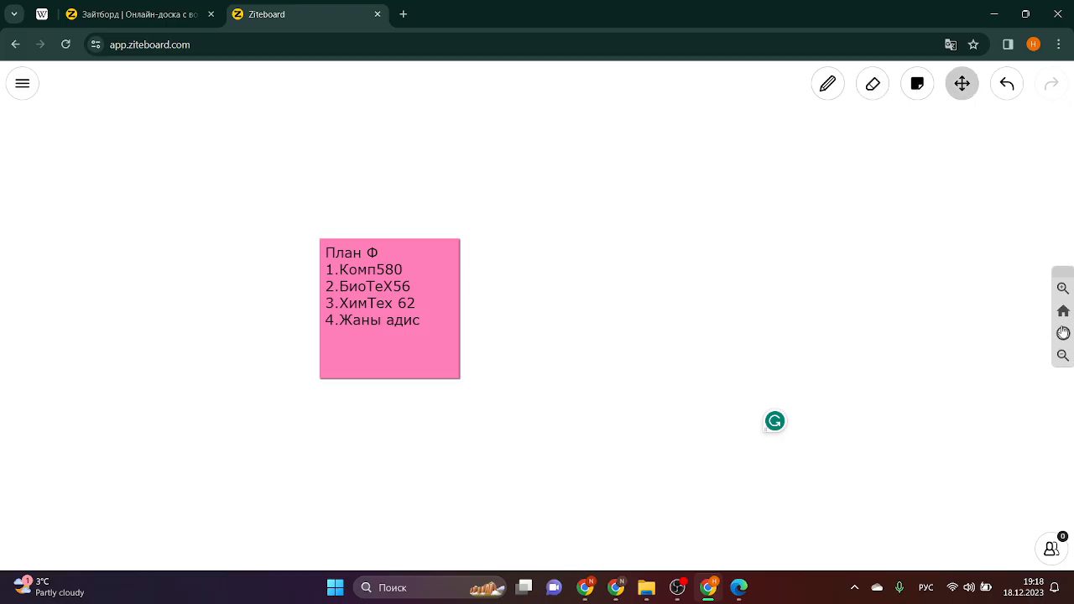
View the plan note at an enlarged scale and reduce the board's zoom to 27%.
{"action": "left_click", "coordinate": [1063, 333]}
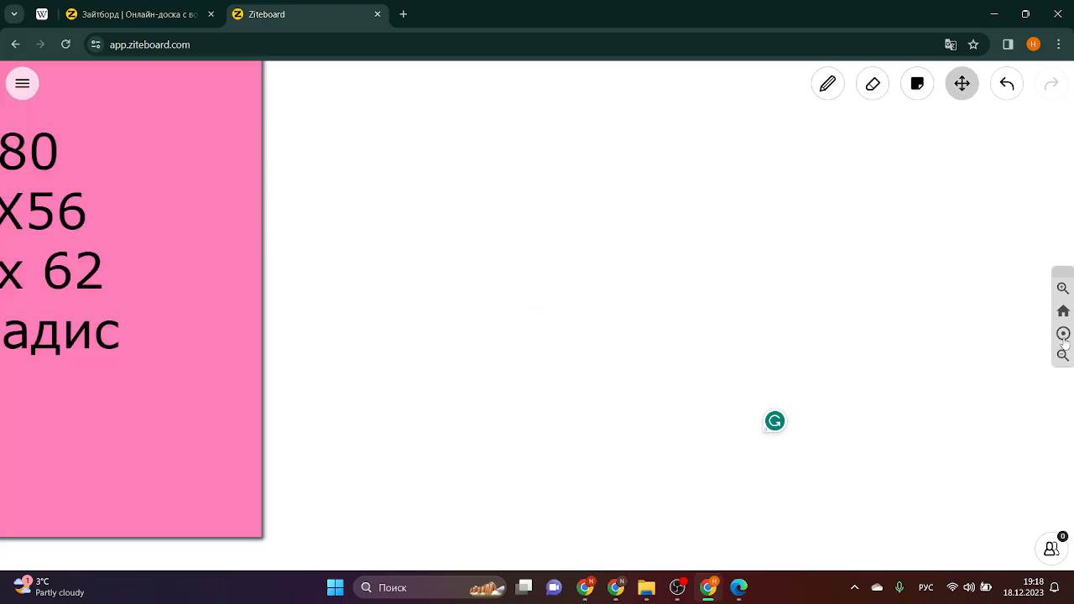
{"action": "left_click", "coordinate": [1062, 356]}
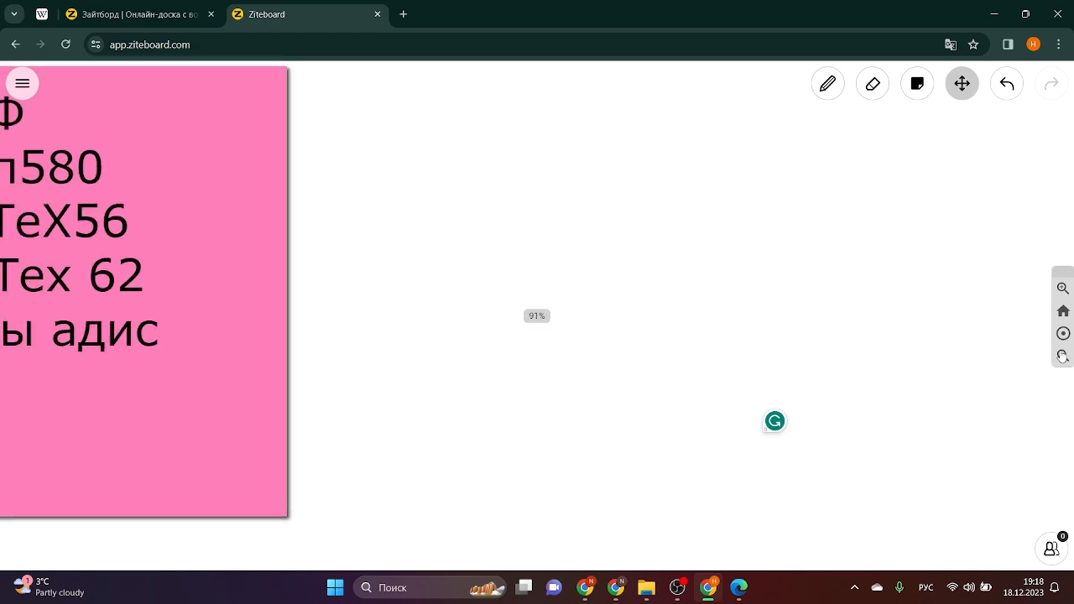
{"action": "left_click", "coordinate": [1062, 355]}
{"action": "left_click", "coordinate": [1062, 356]}
{"action": "left_click", "coordinate": [1062, 355]}
{"action": "left_click", "coordinate": [1062, 356]}
{"action": "left_click", "coordinate": [1062, 356]}
{"action": "left_click", "coordinate": [1062, 355]}
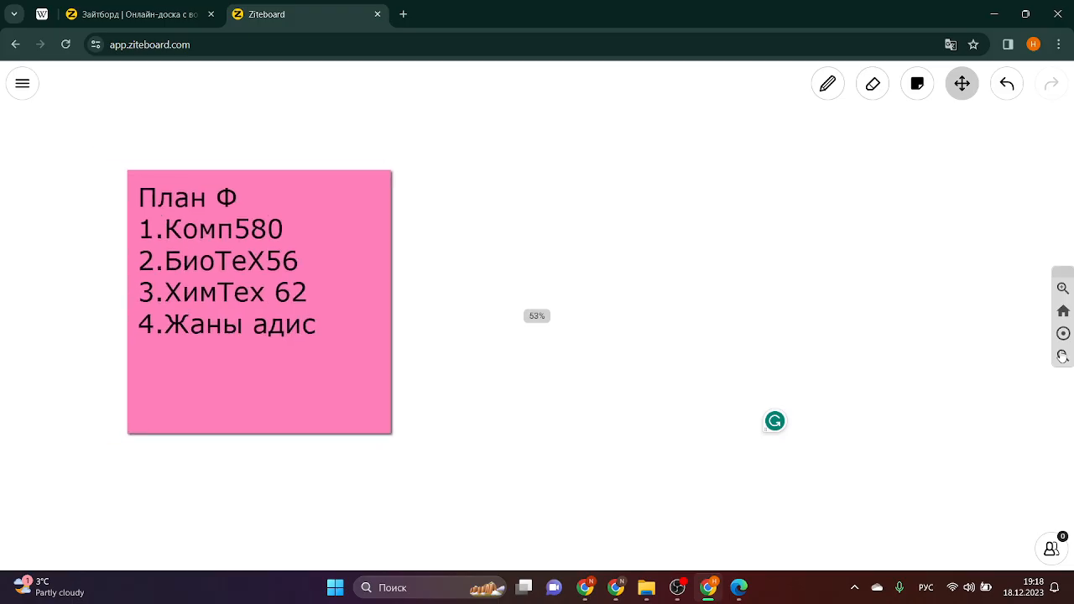
{"action": "left_click", "coordinate": [1062, 356]}
{"action": "left_click", "coordinate": [1062, 356]}
{"action": "left_click", "coordinate": [1062, 356]}
{"action": "left_click", "coordinate": [1063, 356]}
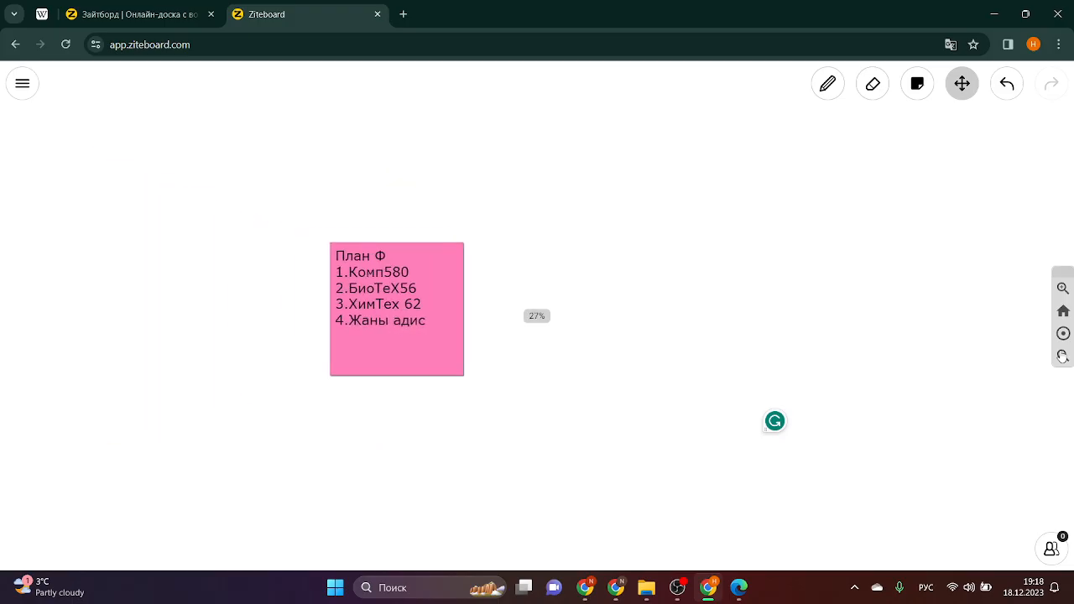
{"action": "left_click", "coordinate": [917, 83]}
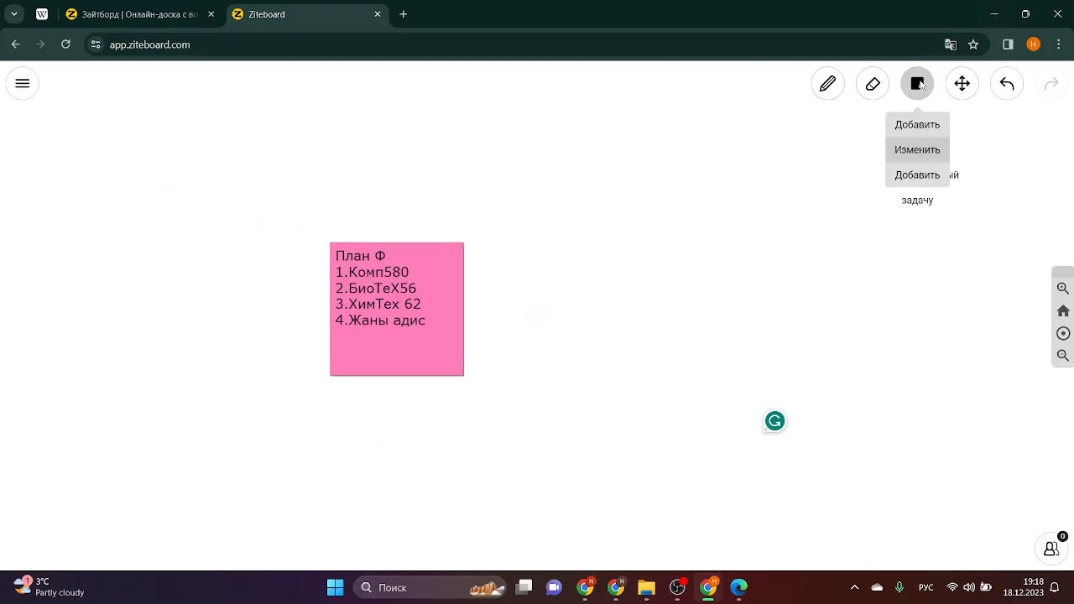
{"action": "left_click", "coordinate": [902, 155]}
{"action": "key", "text": "p"}
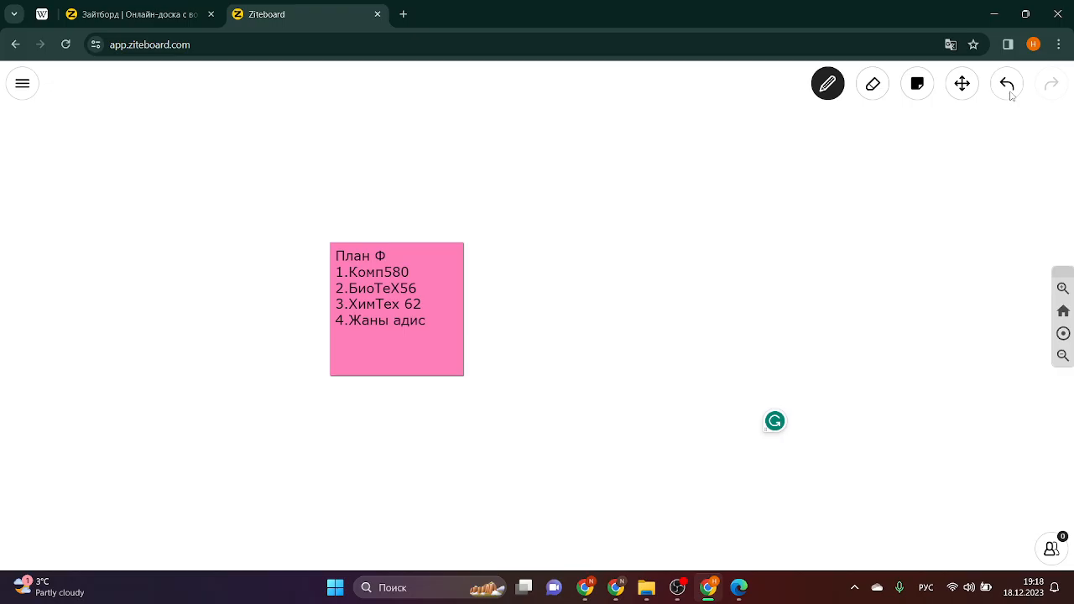
Look over the sample board from its home position, including the Quick Tips and Hotkeys box, and return to the plan note.
{"action": "left_click", "coordinate": [1063, 313]}
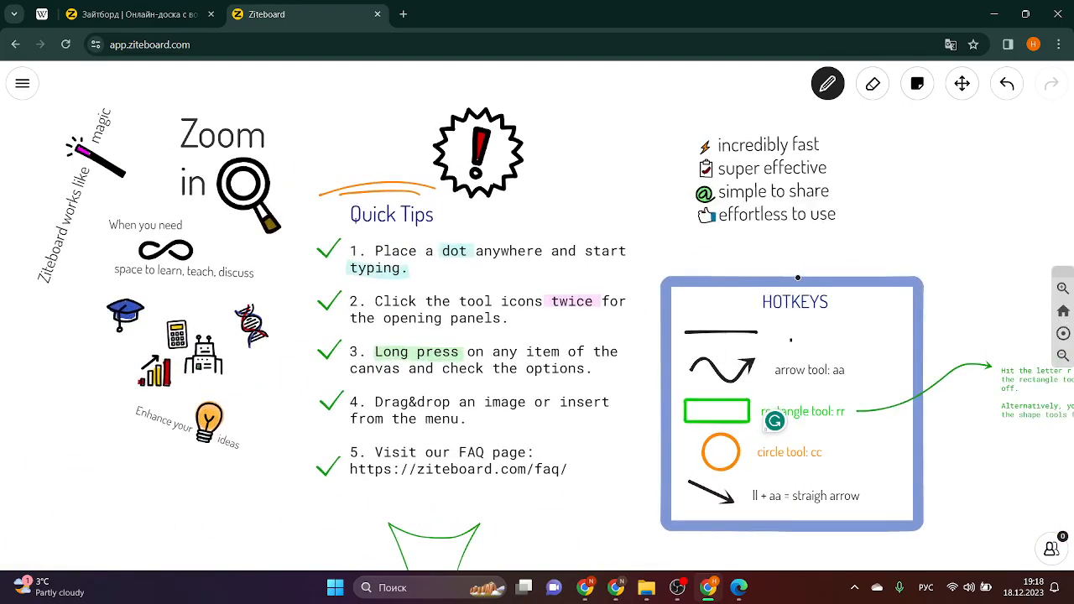
{"action": "left_click", "coordinate": [965, 80]}
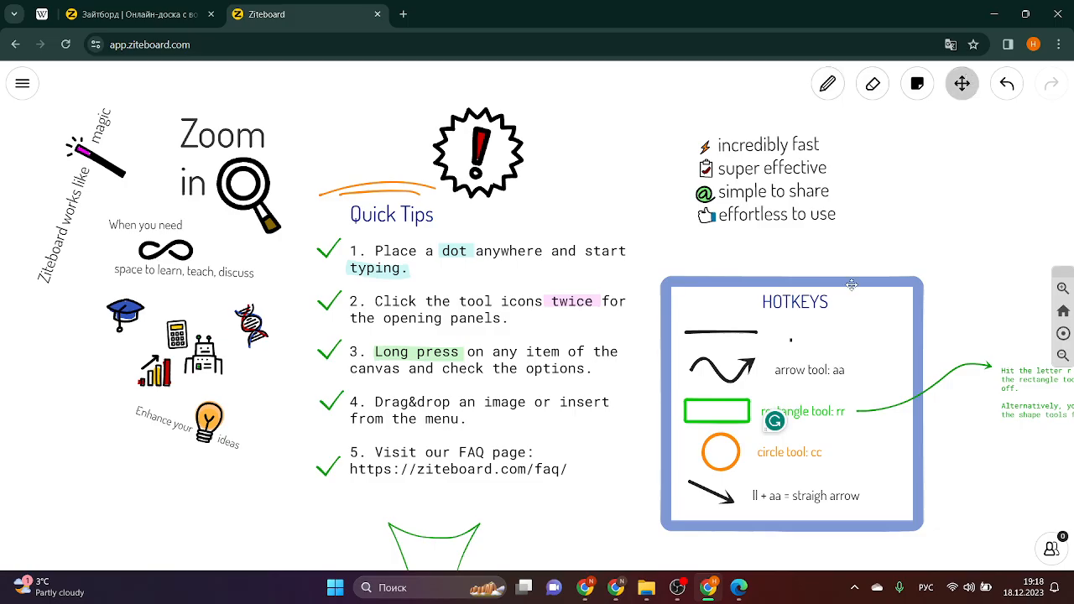
{"action": "left_click_drag", "start_coordinate": [850, 289], "coordinate": [787, 255]}
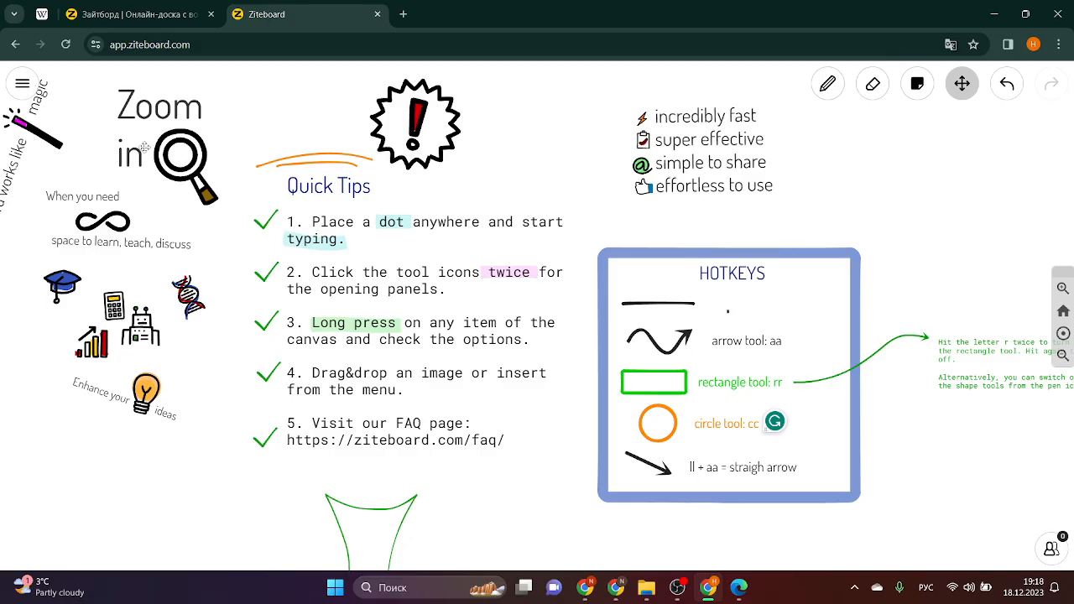
{"action": "left_click_drag", "start_coordinate": [144, 147], "coordinate": [162, 148]}
{"action": "left_click_drag", "start_coordinate": [646, 305], "coordinate": [67, 277]}
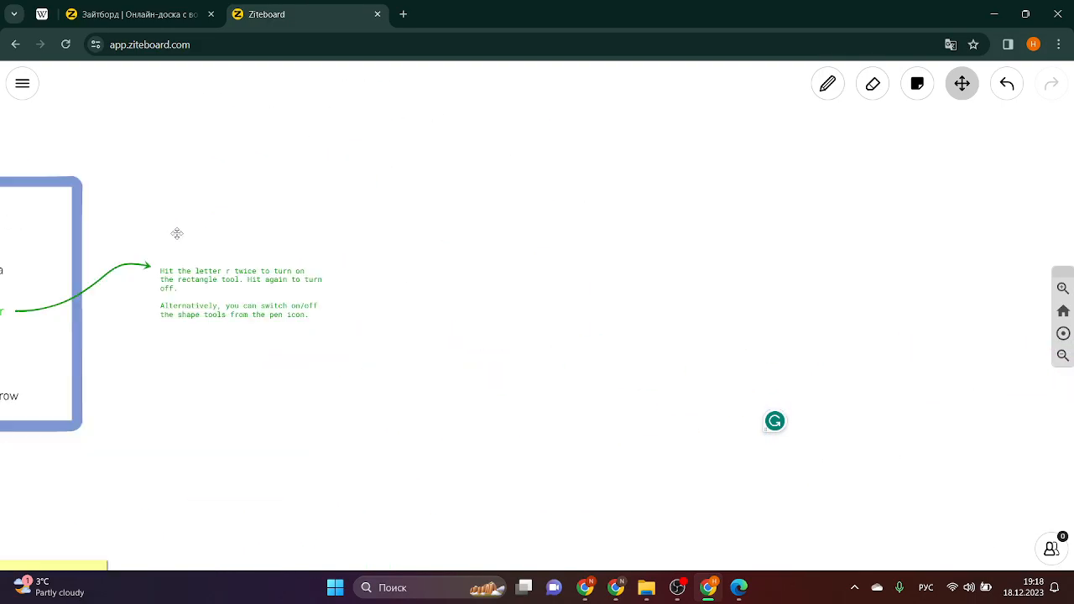
{"action": "scroll", "coordinate": [352, 560], "scroll_direction": "down", "scroll_amount": 1}
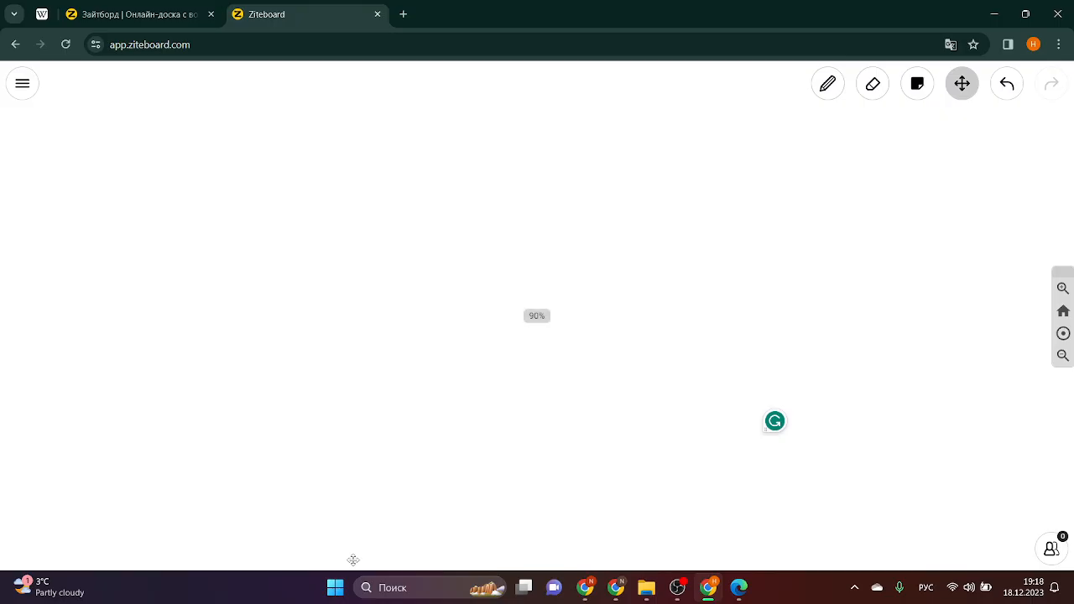
{"action": "scroll", "coordinate": [551, 468], "scroll_direction": "down", "scroll_amount": 4}
{"action": "left_click_drag", "start_coordinate": [551, 466], "coordinate": [67, 4]}
{"action": "scroll", "coordinate": [698, 286], "scroll_direction": "down", "scroll_amount": 5}
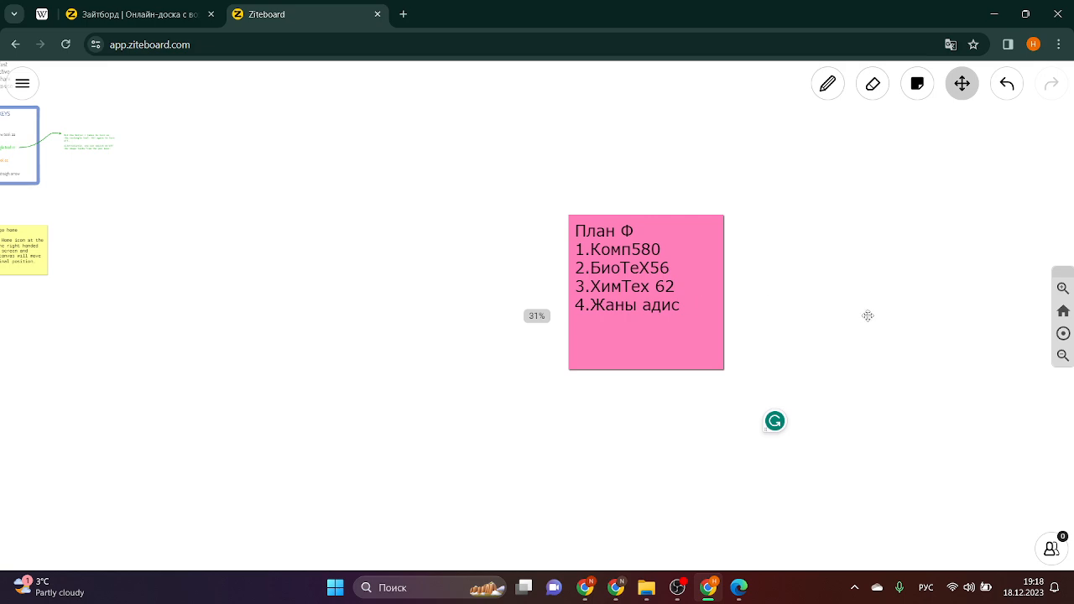
{"action": "left_click_drag", "start_coordinate": [868, 314], "coordinate": [610, 283]}
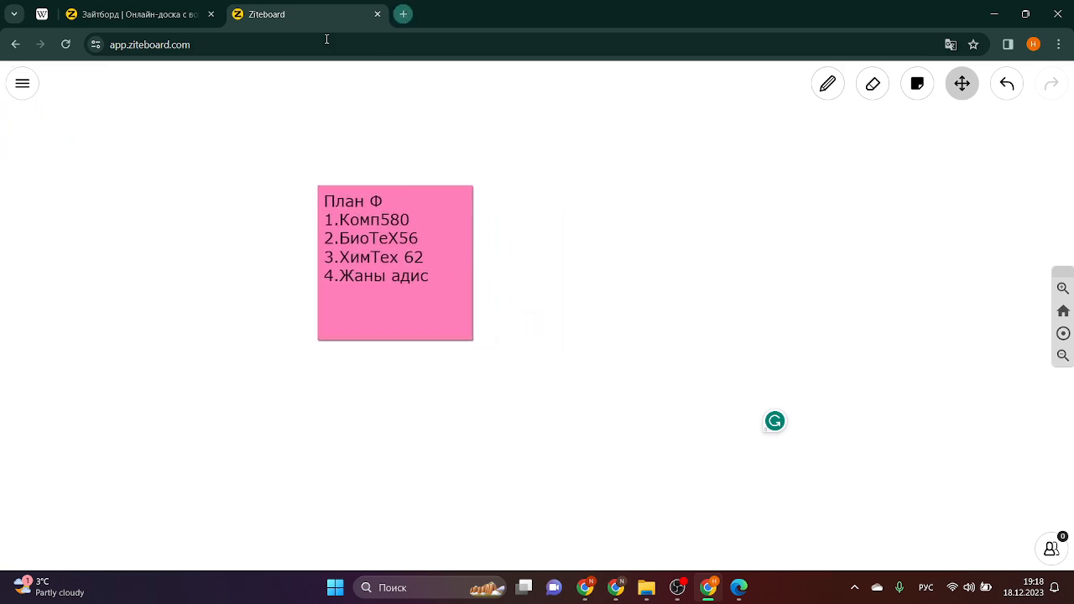
Search Google Images for "флаг кыргызстана" in a new browser tab and copy the Advantour flag picture.
{"action": "left_click", "coordinate": [406, 15]}
{"action": "type", "text": "флаг"}
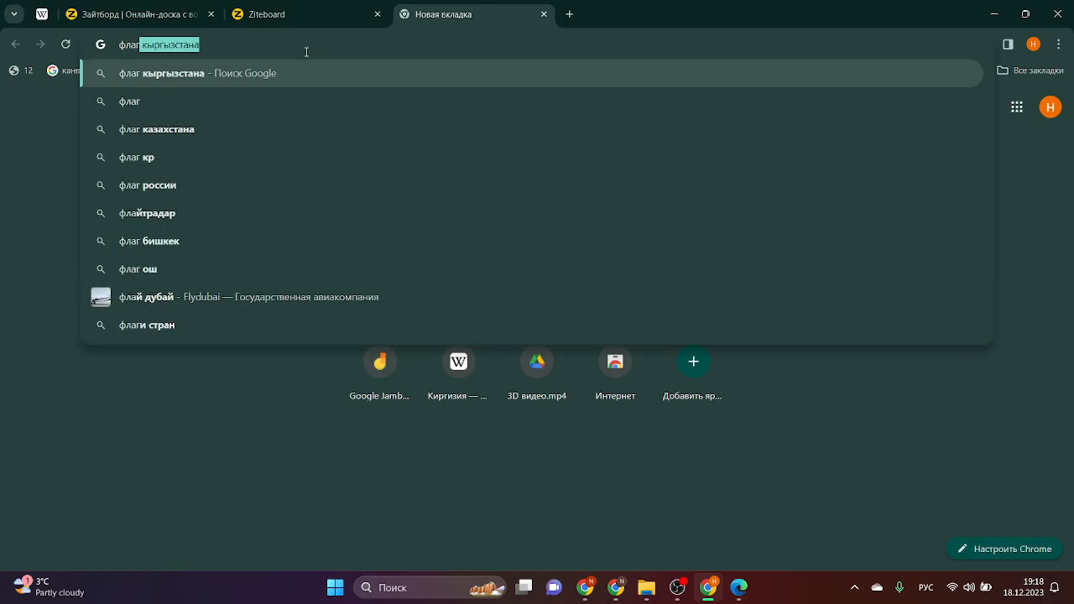
{"action": "left_click", "coordinate": [214, 101]}
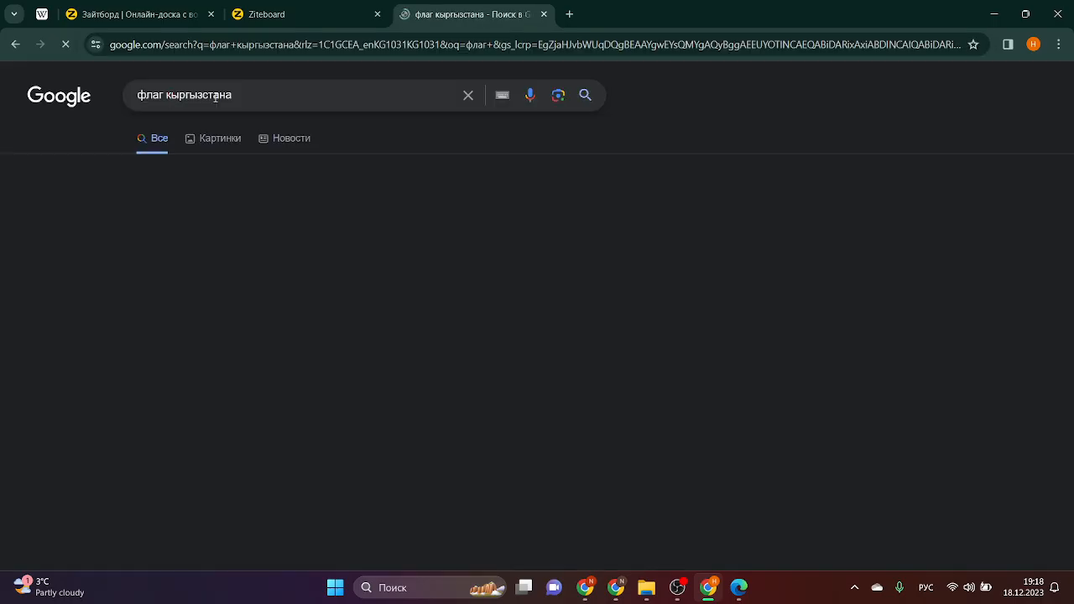
{"action": "left_click", "coordinate": [222, 141]}
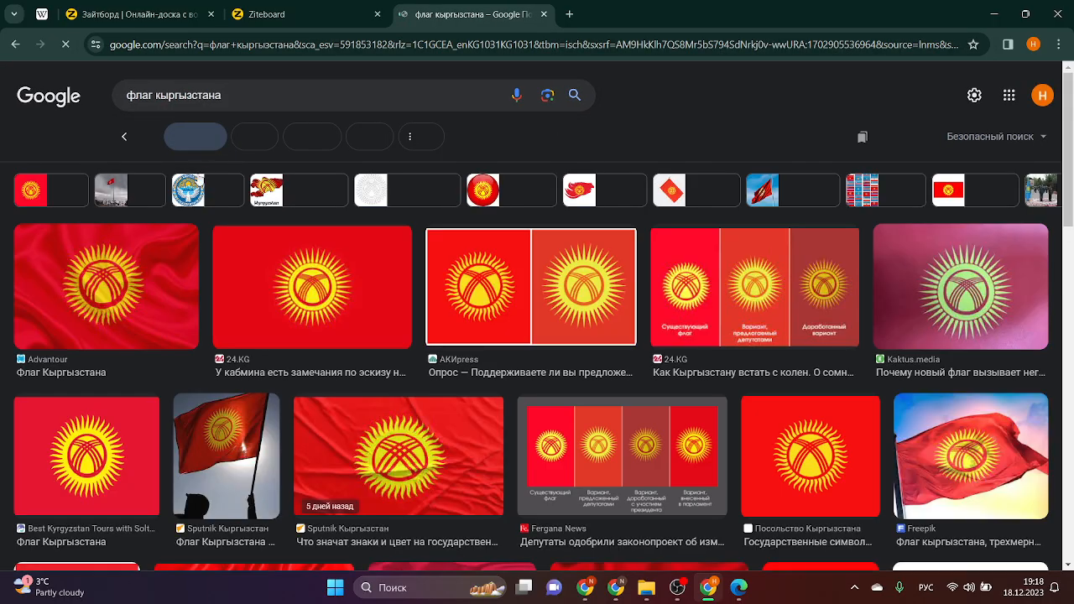
{"action": "left_click", "coordinate": [171, 293]}
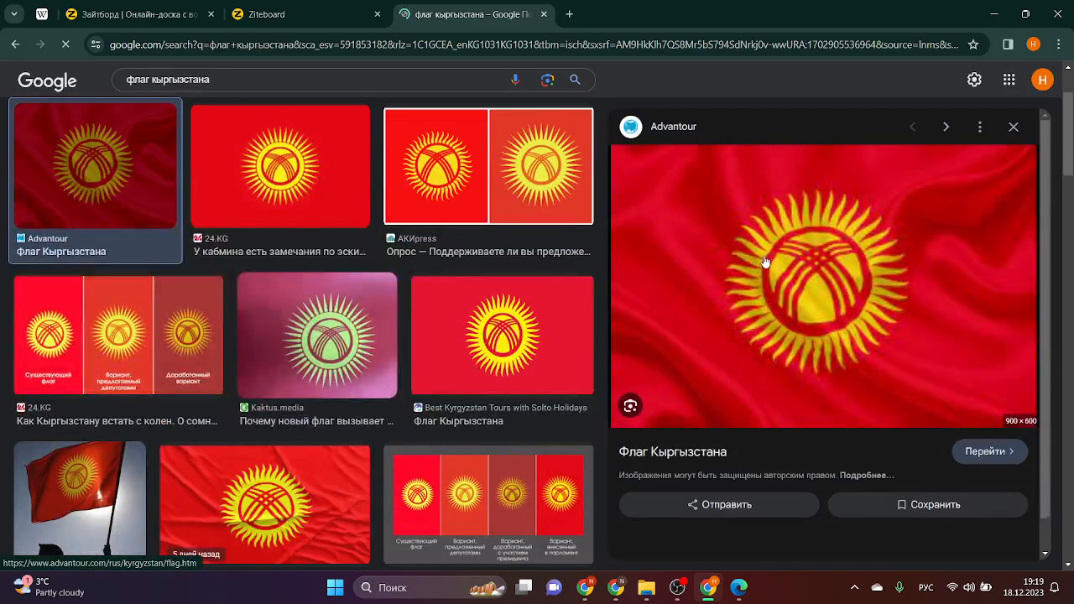
{"action": "right_click", "coordinate": [864, 261]}
{"action": "left_click", "coordinate": [685, 483]}
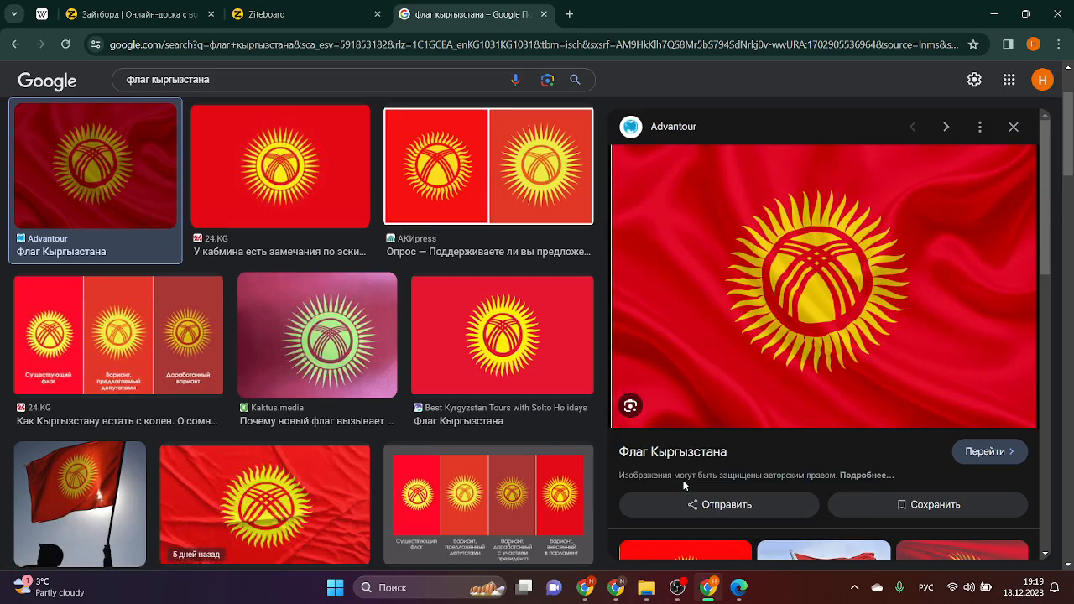
Switch back to the Ziteboard tab and paste the copied flag picture onto the board near the plan note.
{"action": "left_click", "coordinate": [281, 5]}
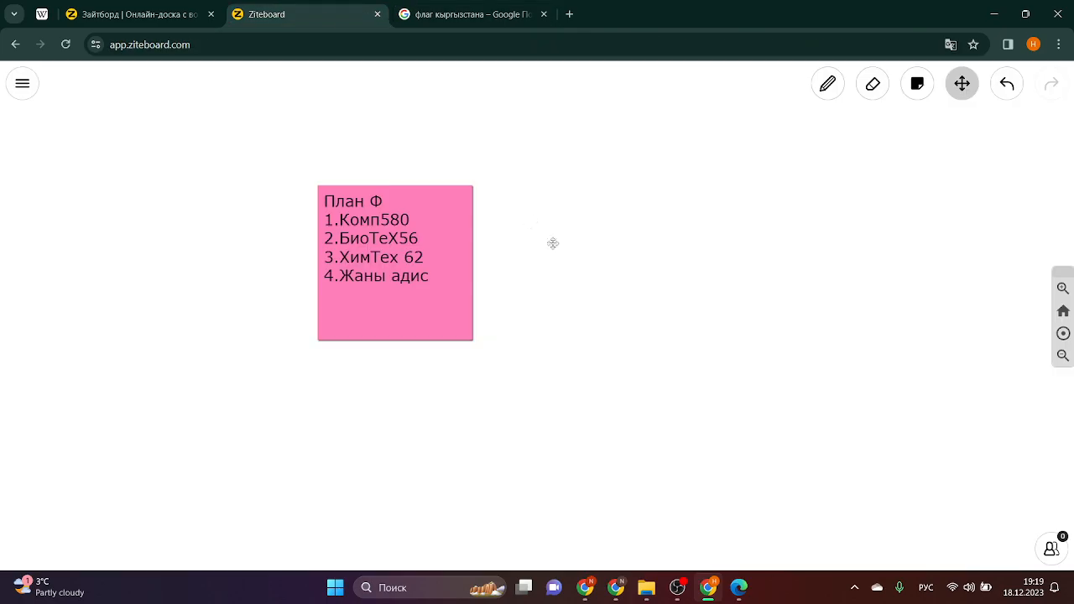
{"action": "key", "text": "ctrl+v"}
{"action": "mouse_move", "coordinate": [635, 369]}
{"action": "left_mouse_down"}
{"action": "mouse_move", "coordinate": [508, 355]}
{"action": "mouse_move", "coordinate": [767, 383]}
{"action": "left_mouse_up"}
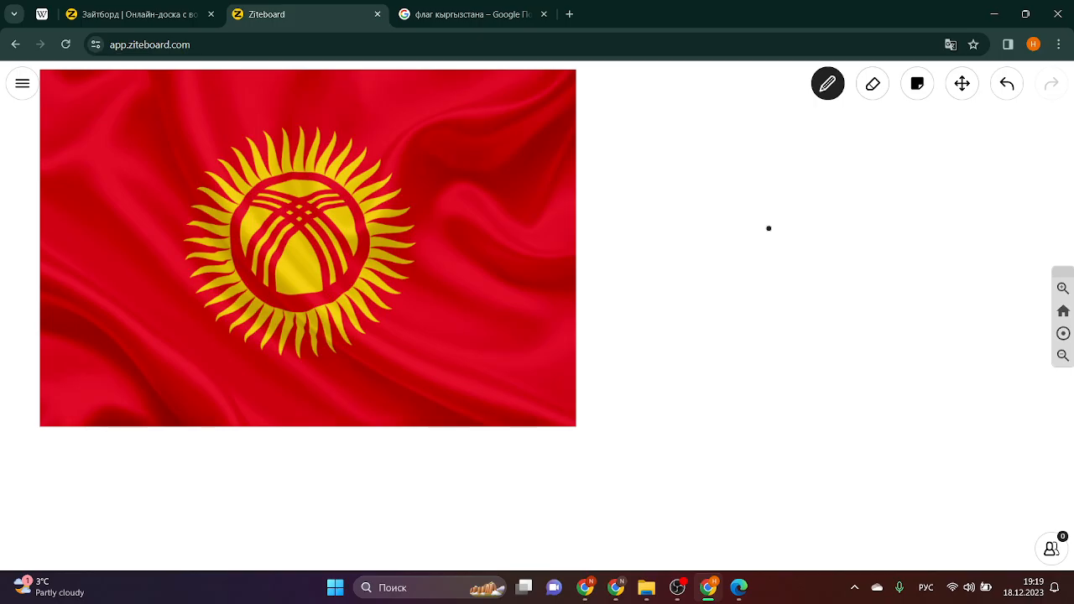
Move the flag picture clear of the plan note and undo the stray pen dot drawn on the picture.
{"action": "left_click", "coordinate": [971, 86]}
{"action": "left_click", "coordinate": [532, 278]}
{"action": "left_click", "coordinate": [962, 83]}
{"action": "left_click_drag", "start_coordinate": [472, 223], "coordinate": [746, 285]}
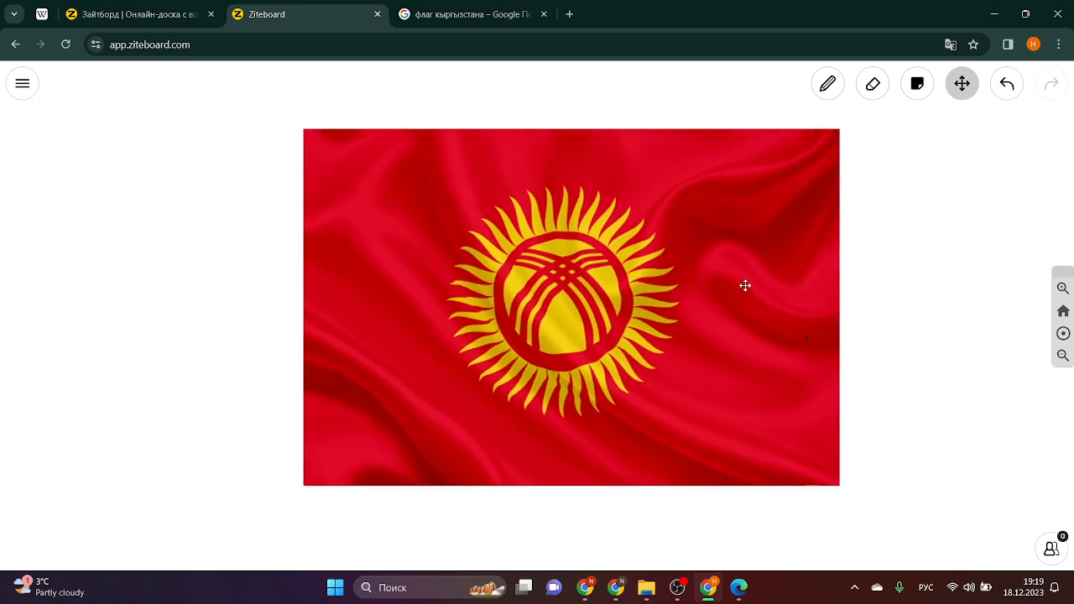
{"action": "left_click_drag", "start_coordinate": [318, 131], "coordinate": [431, 197]}
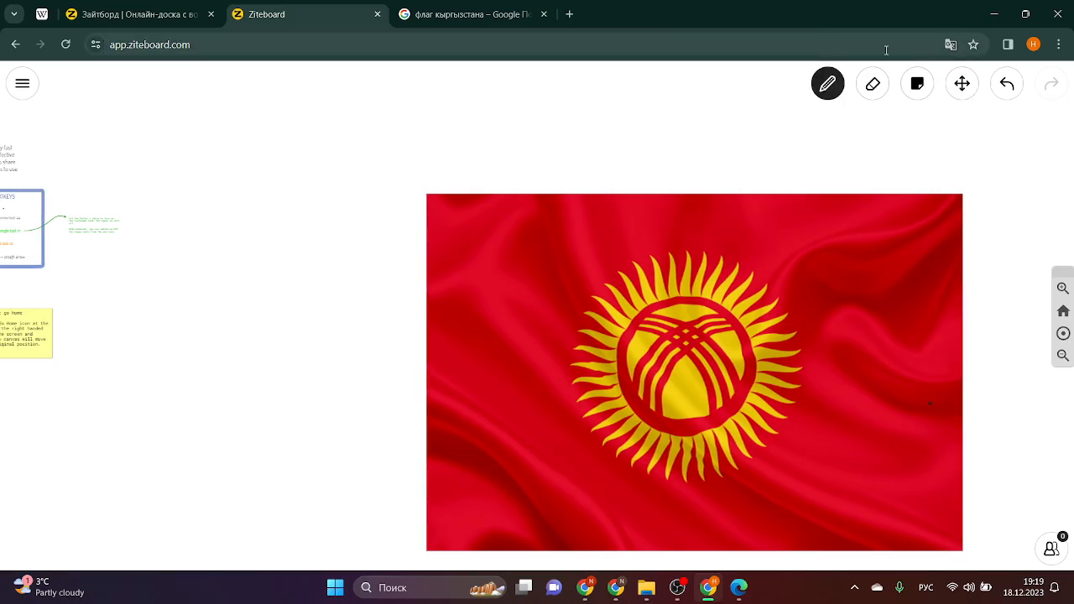
{"action": "left_click", "coordinate": [1009, 83]}
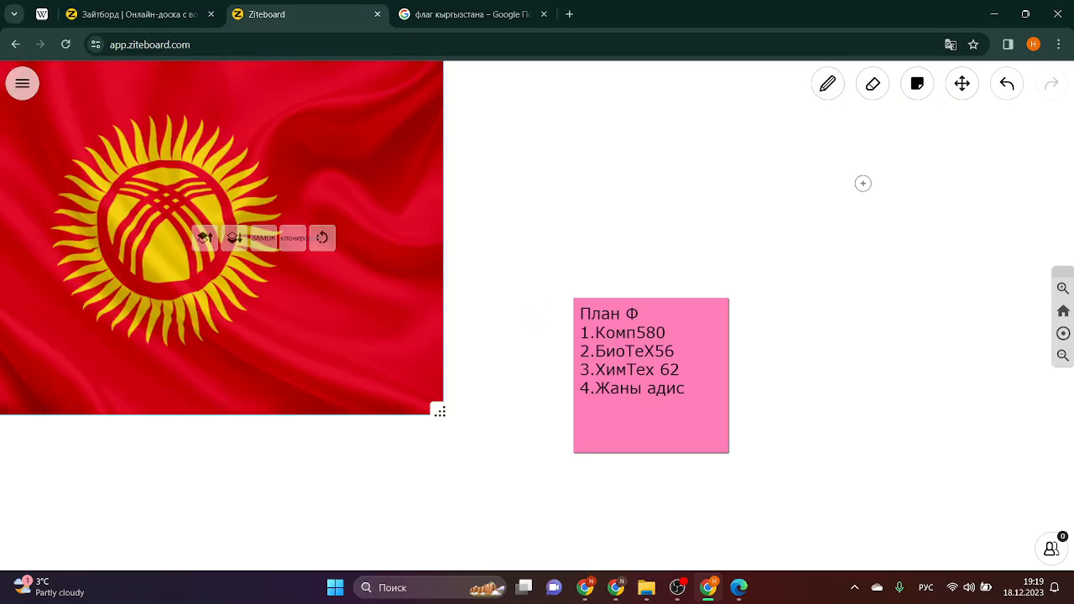
Shrink the flag picture to a small thumbnail and place it beside the upper corner of the pink plan note.
{"action": "left_click_drag", "start_coordinate": [439, 411], "coordinate": [228, 270]}
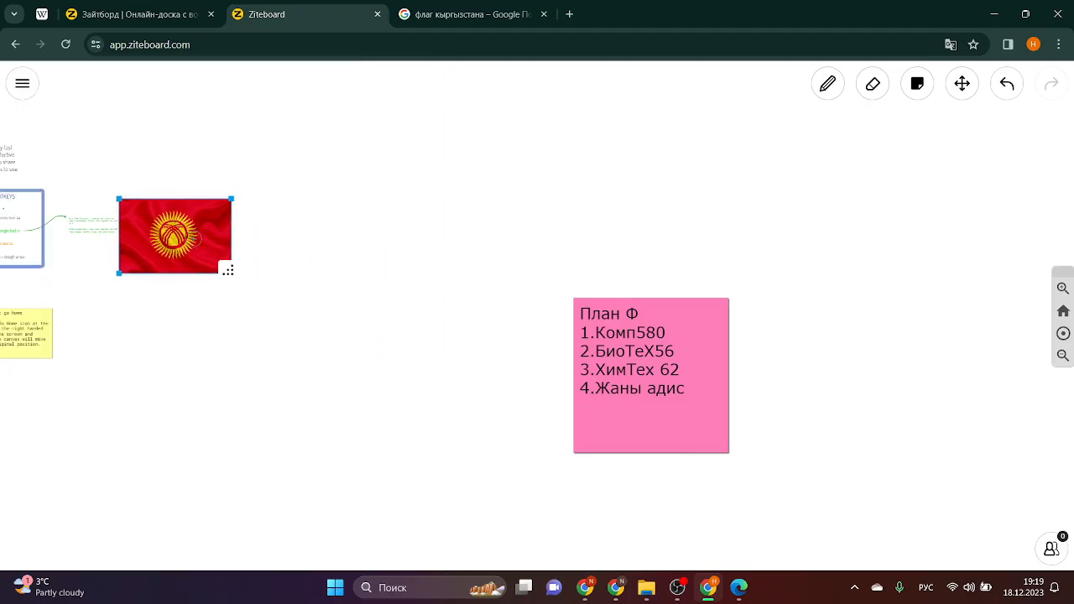
{"action": "mouse_move", "coordinate": [197, 238]}
{"action": "left_mouse_down"}
{"action": "mouse_move", "coordinate": [527, 271]}
{"action": "mouse_move", "coordinate": [959, 285]}
{"action": "mouse_move", "coordinate": [864, 325]}
{"action": "mouse_move", "coordinate": [828, 301]}
{"action": "mouse_move", "coordinate": [811, 259]}
{"action": "left_mouse_up"}
Draw a short black freehand pen line in the empty area below the flag picture.
{"action": "mouse_move", "coordinate": [934, 394]}
{"action": "left_mouse_down"}
{"action": "mouse_move", "coordinate": [875, 383]}
{"action": "mouse_move", "coordinate": [957, 414]}
{"action": "mouse_move", "coordinate": [877, 404]}
{"action": "left_mouse_up"}
{"action": "key", "text": "p"}
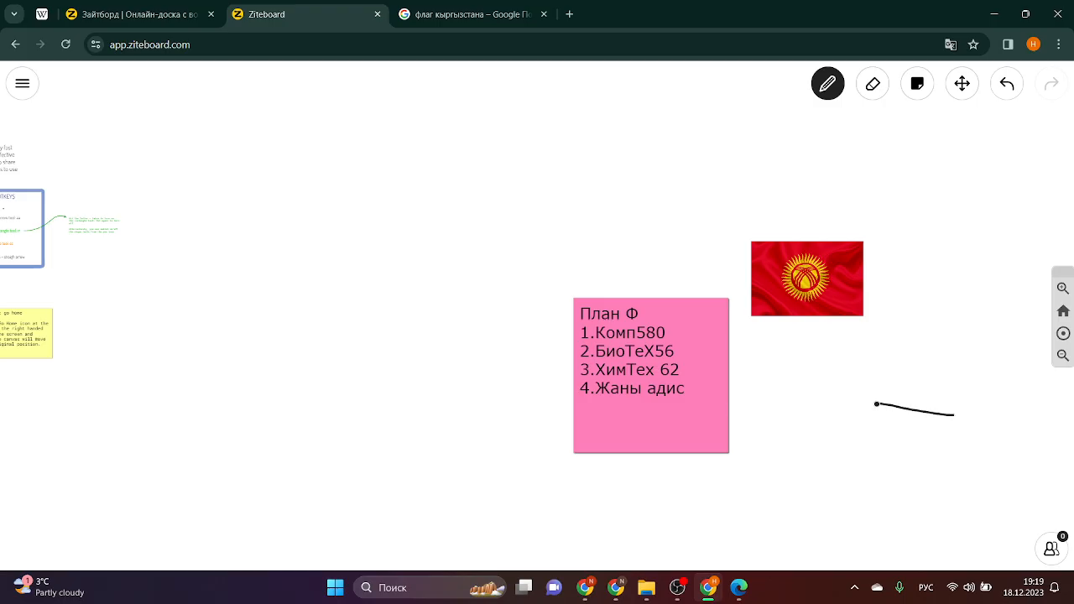
{"action": "left_click", "coordinate": [956, 90]}
{"action": "mouse_move", "coordinate": [997, 305]}
{"action": "left_mouse_down"}
{"action": "mouse_move", "coordinate": [702, 204]}
{"action": "mouse_move", "coordinate": [582, 189]}
{"action": "left_mouse_up"}
{"action": "mouse_move", "coordinate": [492, 288]}
{"action": "left_mouse_down"}
{"action": "mouse_move", "coordinate": [511, 307]}
{"action": "mouse_move", "coordinate": [500, 303]}
{"action": "left_mouse_up"}
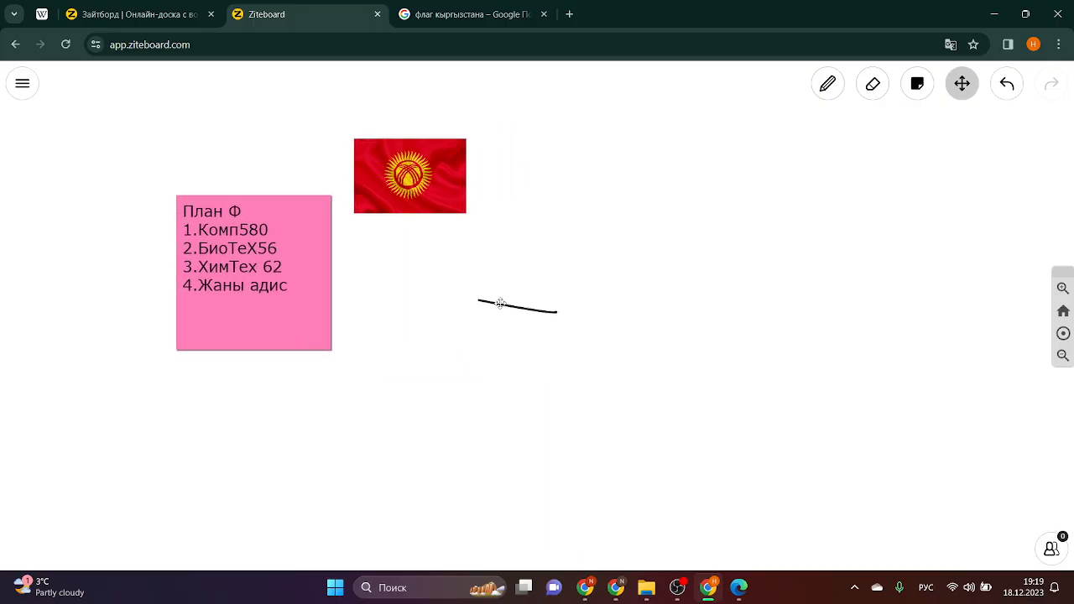
Draw two black outline rectangles of different sizes with the Pen's rectangle shape and medium line thickness around the freehand line.
{"action": "key", "text": "p"}
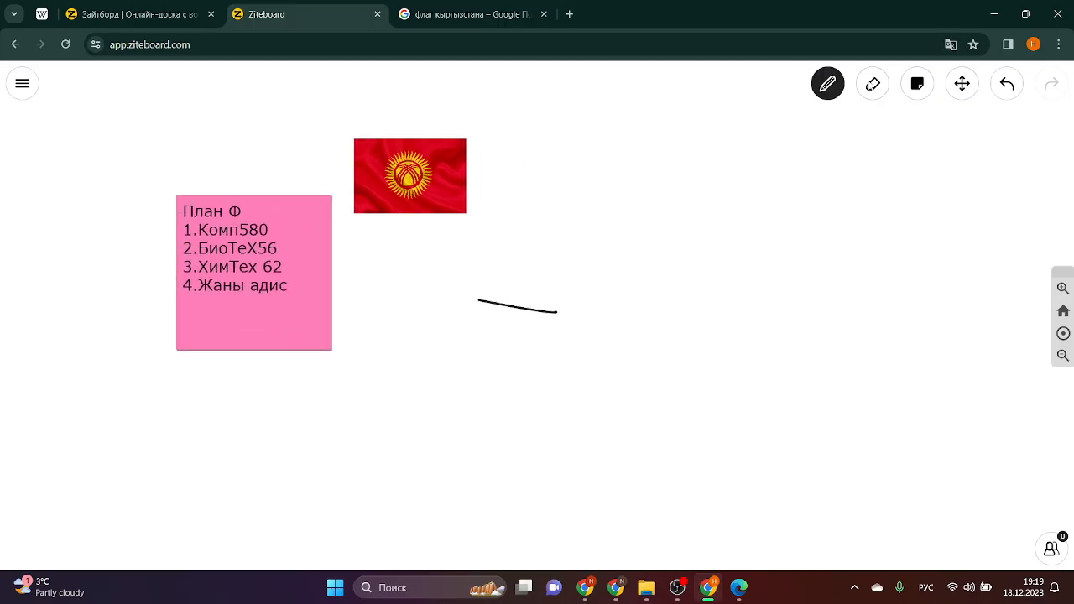
{"action": "left_click", "coordinate": [829, 85]}
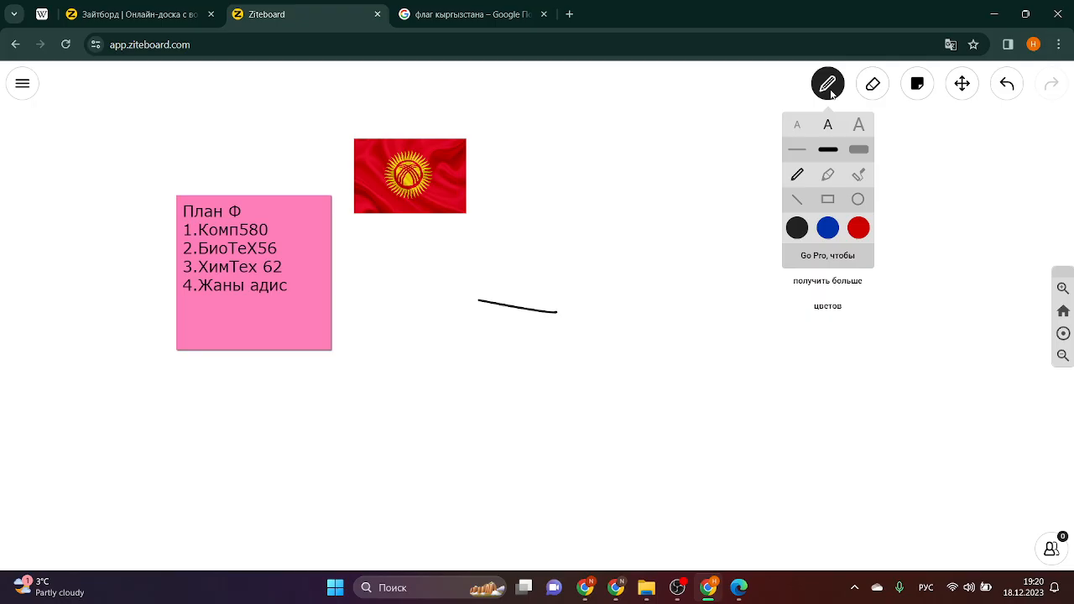
{"action": "left_click", "coordinate": [826, 199]}
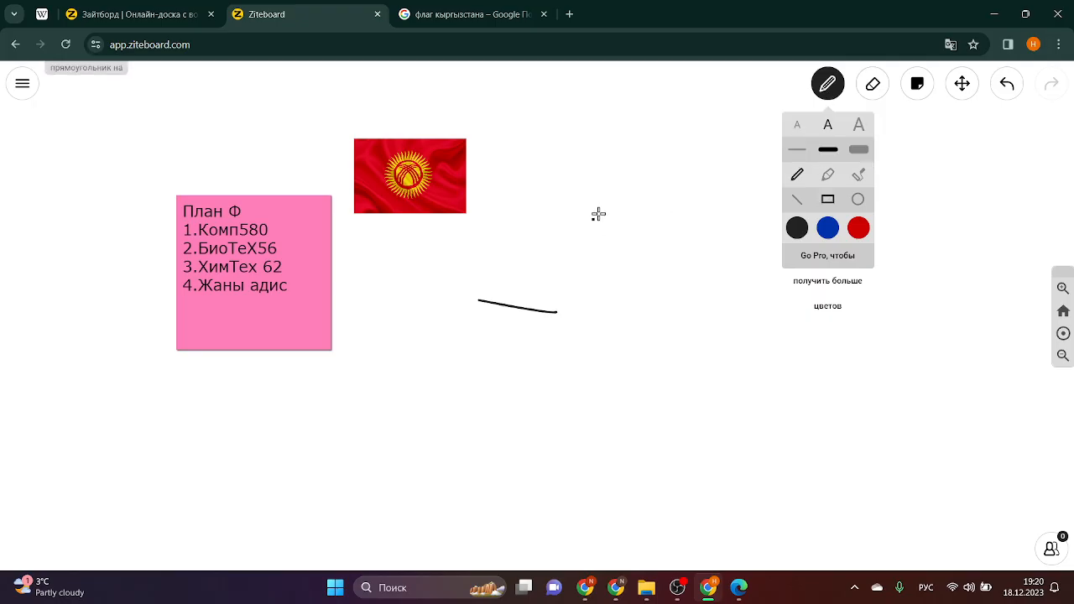
{"action": "mouse_move", "coordinate": [598, 207]}
{"action": "left_mouse_down"}
{"action": "mouse_move", "coordinate": [660, 342]}
{"action": "mouse_move", "coordinate": [783, 345]}
{"action": "mouse_move", "coordinate": [797, 366]}
{"action": "left_mouse_up"}
{"action": "left_click", "coordinate": [834, 89]}
{"action": "left_click", "coordinate": [834, 89]}
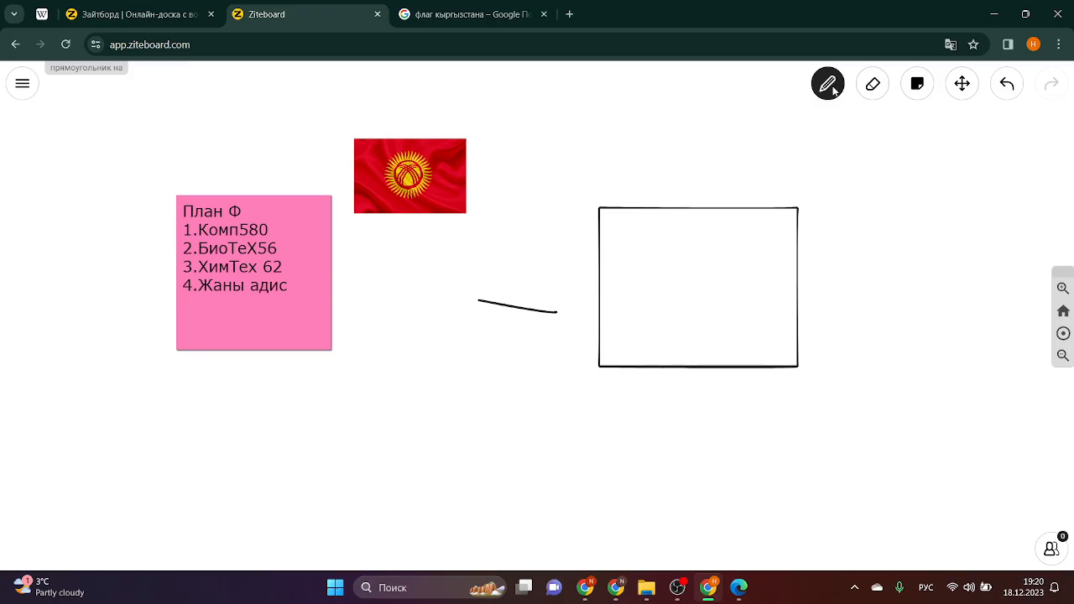
{"action": "left_click", "coordinate": [834, 89]}
{"action": "left_click", "coordinate": [879, 148]}
{"action": "mouse_move", "coordinate": [448, 367]}
{"action": "left_mouse_down"}
{"action": "mouse_move", "coordinate": [472, 447]}
{"action": "mouse_move", "coordinate": [577, 464]}
{"action": "left_mouse_up"}
Draw a third black outline rectangle with the thickest line below the largest rectangle.
{"action": "left_click", "coordinate": [830, 86]}
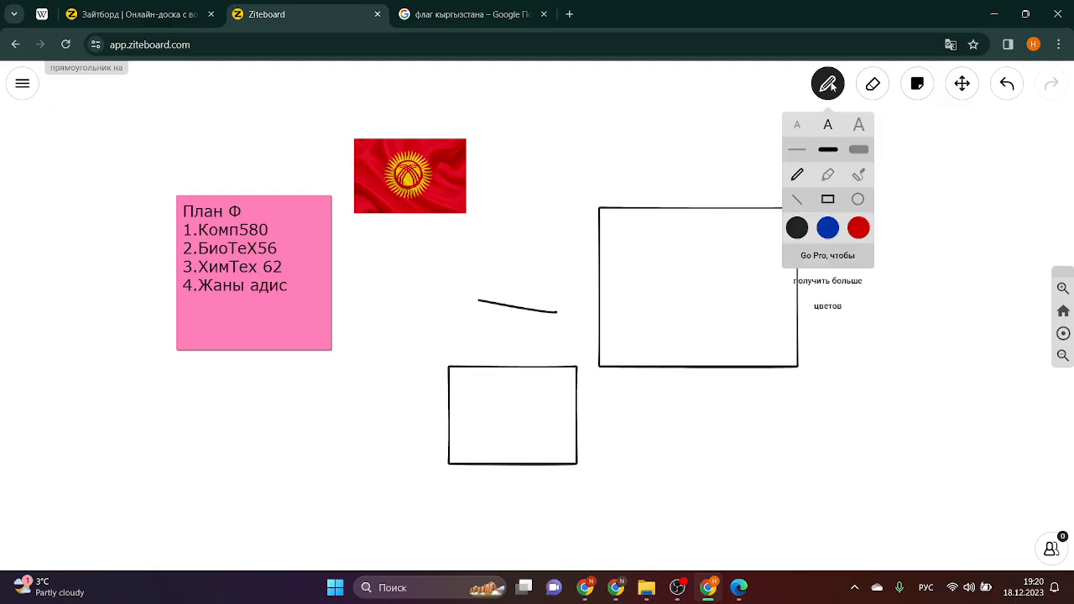
{"action": "left_click", "coordinate": [869, 149]}
{"action": "left_click_drag", "start_coordinate": [689, 398], "coordinate": [801, 488]}
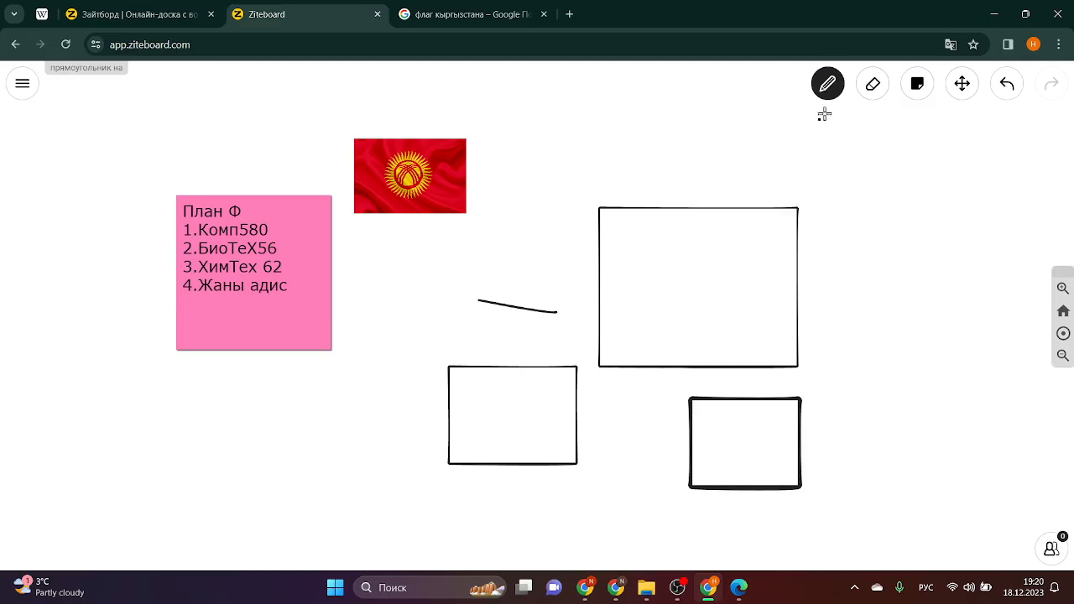
Erase the freehand line and all three black rectangles, keeping the plan note and the flag picture.
{"action": "left_click", "coordinate": [874, 84]}
{"action": "mouse_move", "coordinate": [626, 182]}
{"action": "left_mouse_down"}
{"action": "mouse_move", "coordinate": [733, 386]}
{"action": "mouse_move", "coordinate": [508, 456]}
{"action": "left_mouse_up"}
{"action": "left_click_drag", "start_coordinate": [567, 353], "coordinate": [519, 303]}
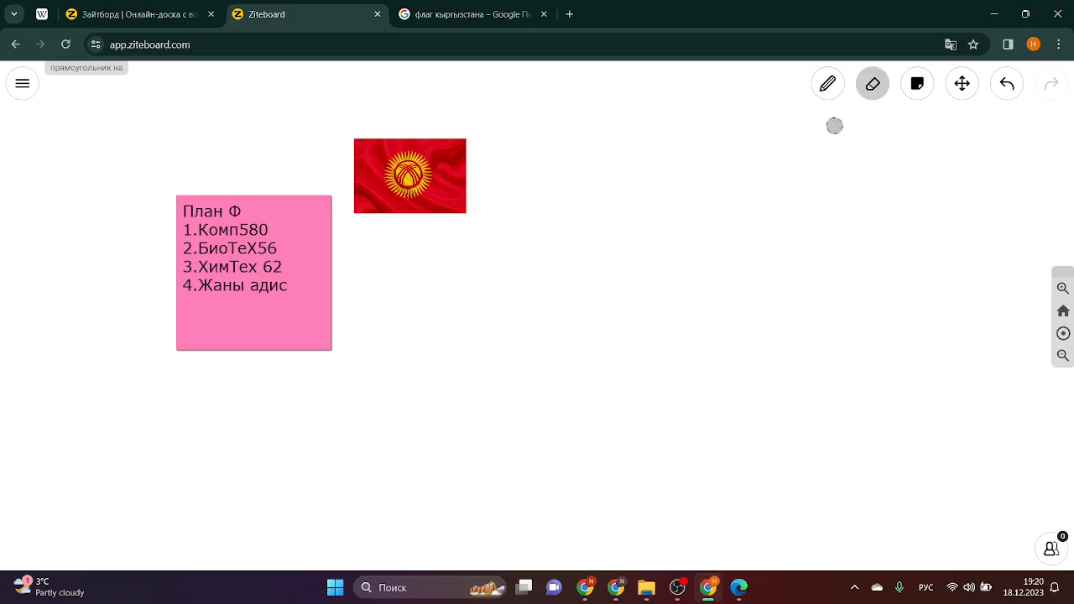
{"action": "left_click", "coordinate": [874, 94]}
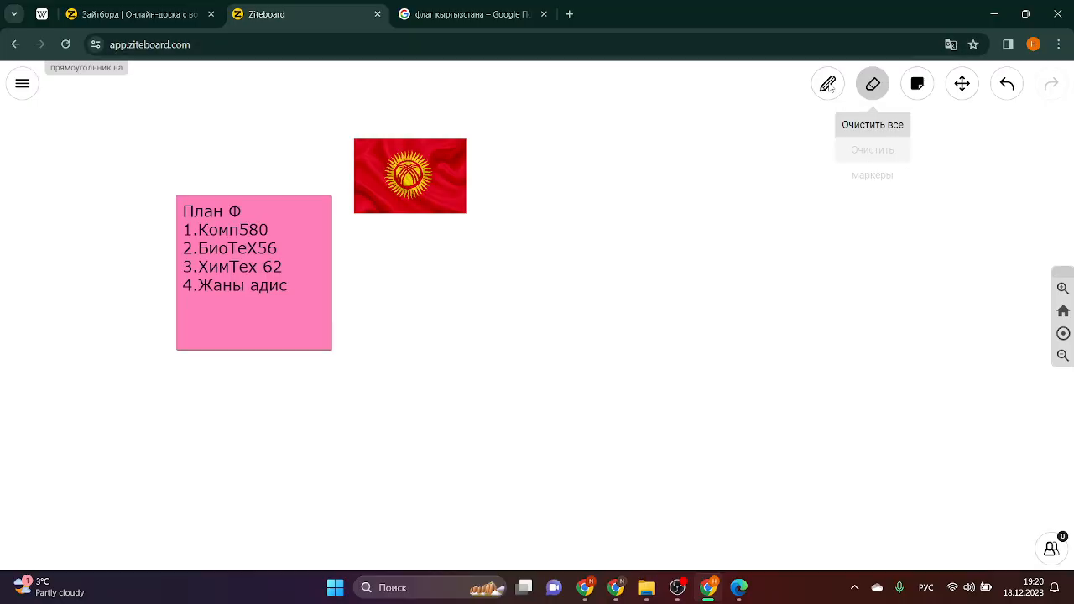
Draw a thick red outline rectangle in the empty area below the flag picture.
{"action": "left_click", "coordinate": [829, 84]}
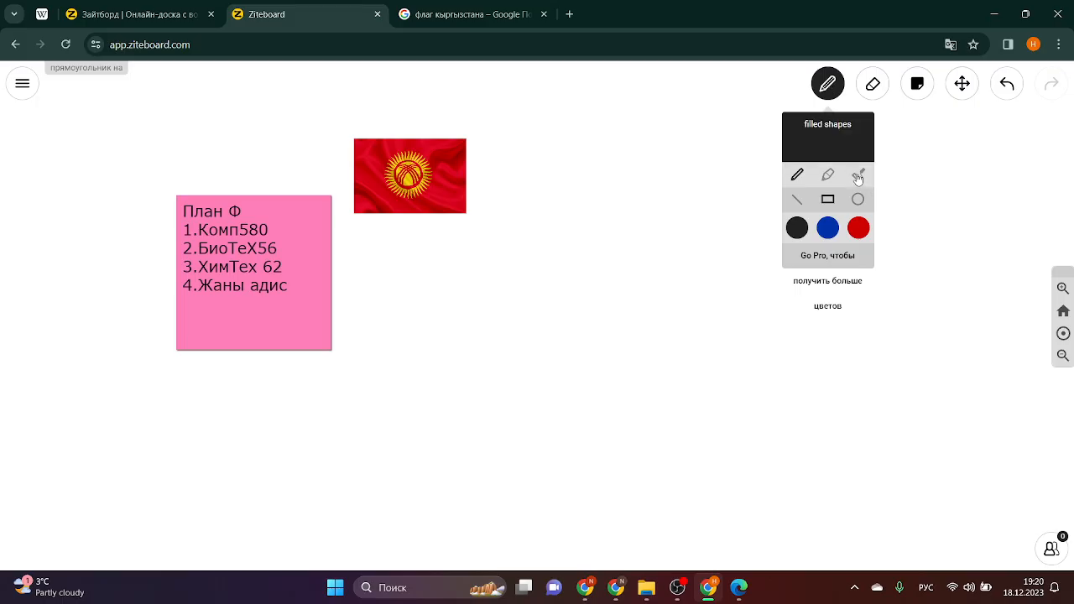
{"action": "left_click", "coordinate": [859, 227]}
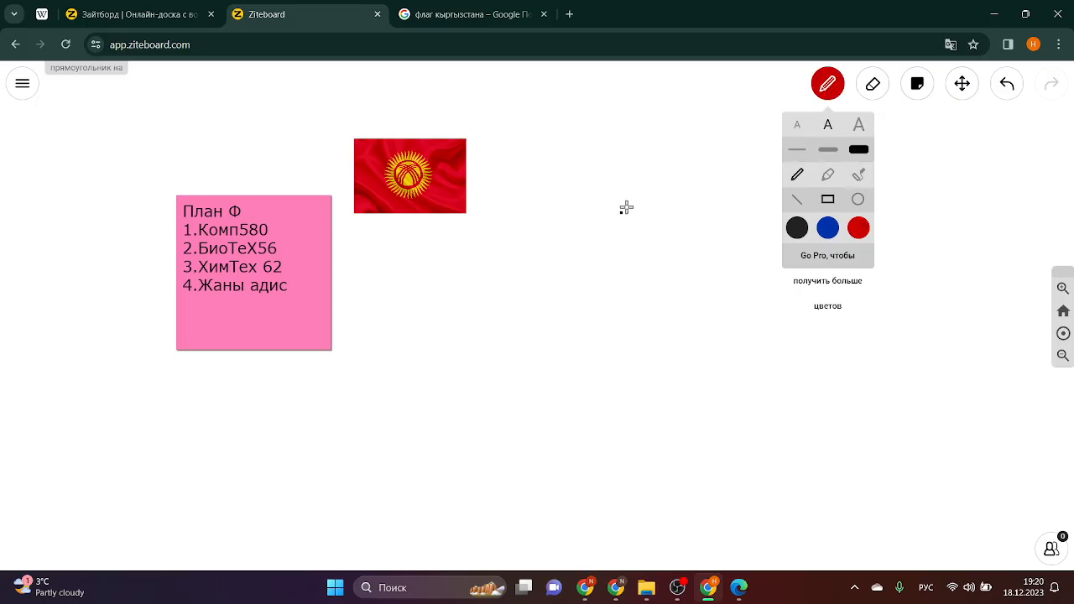
{"action": "mouse_move", "coordinate": [487, 227]}
{"action": "left_mouse_down"}
{"action": "mouse_move", "coordinate": [582, 372]}
{"action": "mouse_move", "coordinate": [646, 360]}
{"action": "mouse_move", "coordinate": [661, 382]}
{"action": "left_mouse_up"}
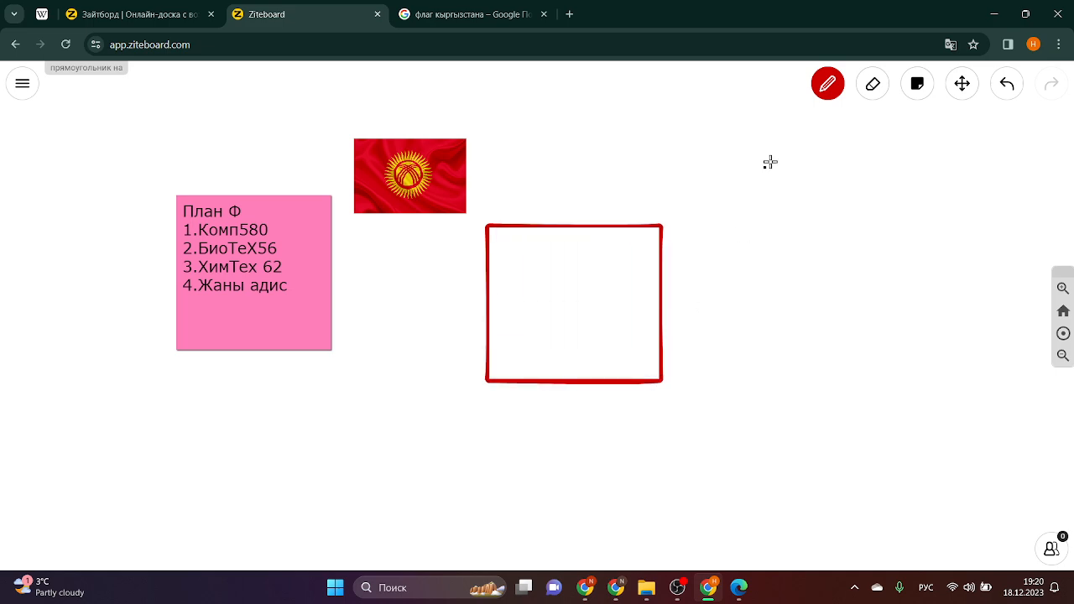
Draw a small filled black rectangle inside the red outline and a large filled black one in the free space beside it.
{"action": "left_click", "coordinate": [834, 92]}
{"action": "left_click", "coordinate": [859, 173]}
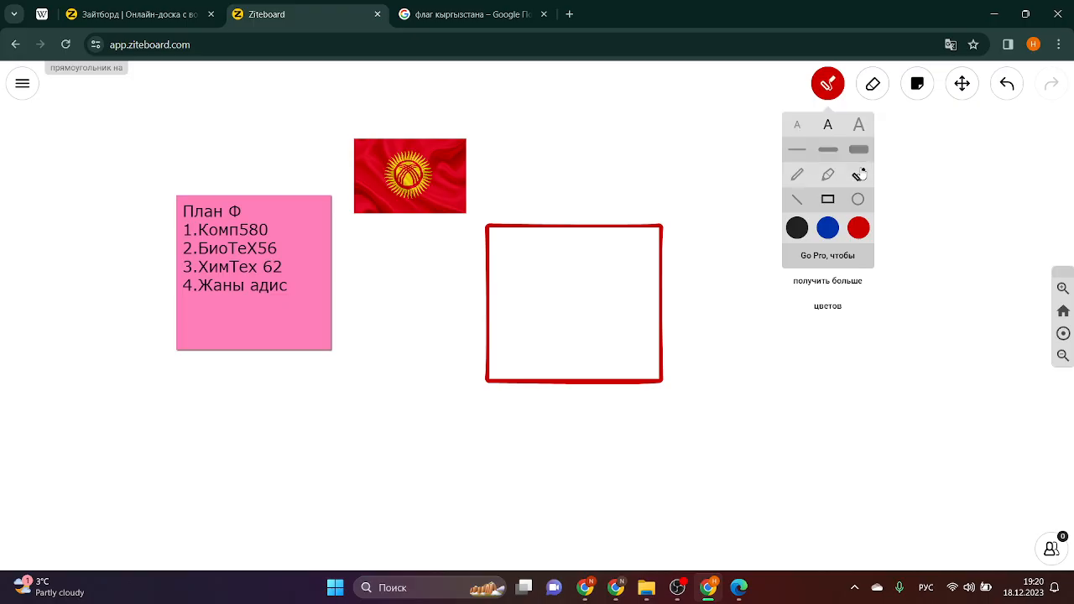
{"action": "left_click", "coordinate": [797, 228]}
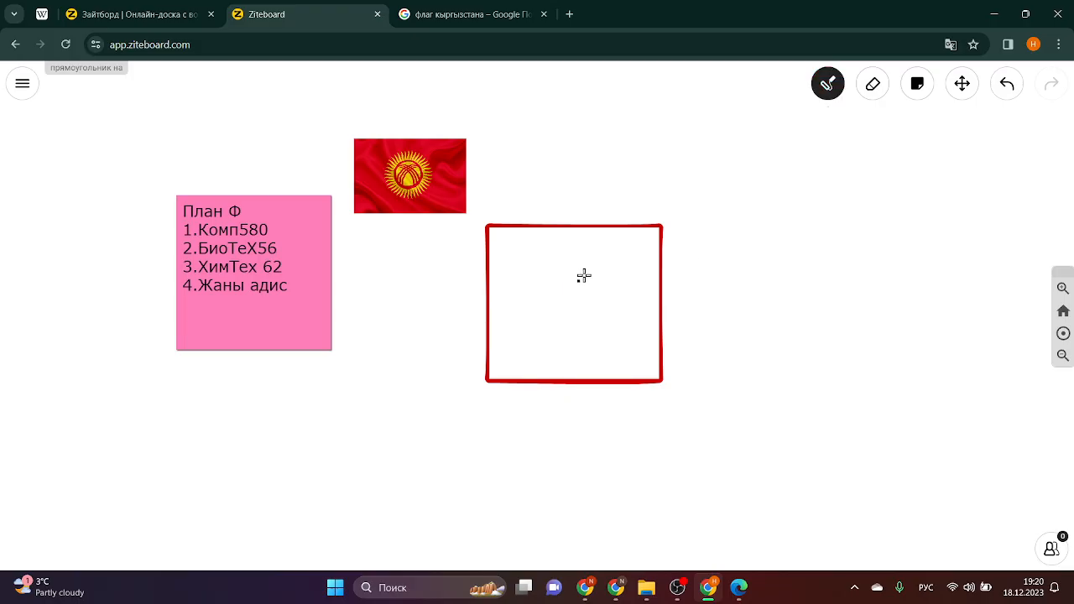
{"action": "left_click_drag", "start_coordinate": [584, 276], "coordinate": [648, 335]}
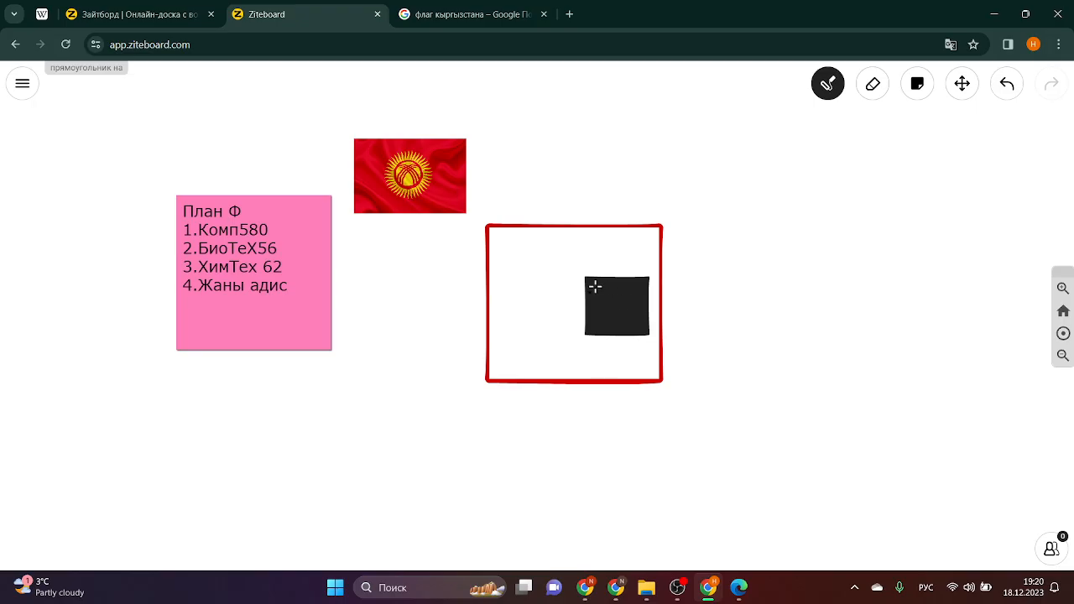
{"action": "left_click_drag", "start_coordinate": [720, 169], "coordinate": [963, 367]}
Draw a filled blue rectangle inside the large black one and a filled red rectangle inside the blue one.
{"action": "left_click", "coordinate": [830, 80]}
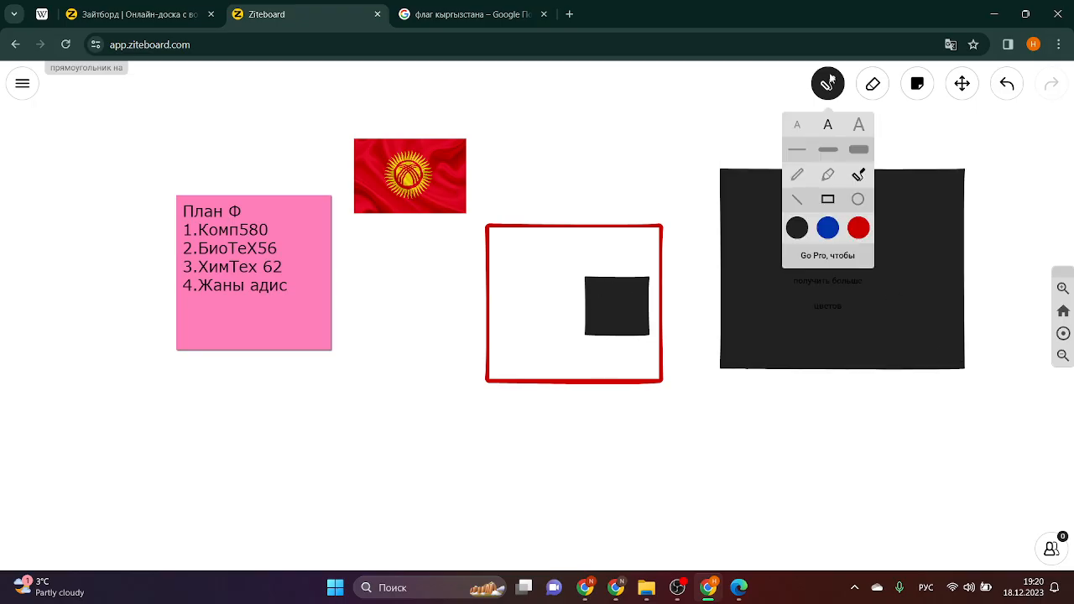
{"action": "left_click", "coordinate": [828, 227]}
{"action": "left_click_drag", "start_coordinate": [761, 205], "coordinate": [935, 327]}
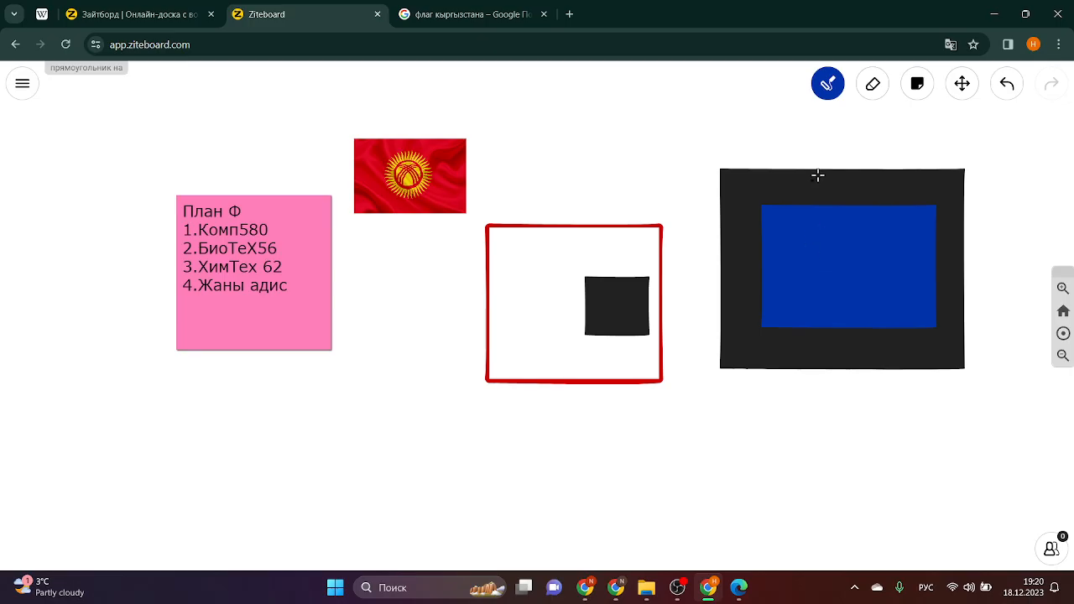
{"action": "left_click", "coordinate": [828, 83]}
{"action": "left_click", "coordinate": [857, 227]}
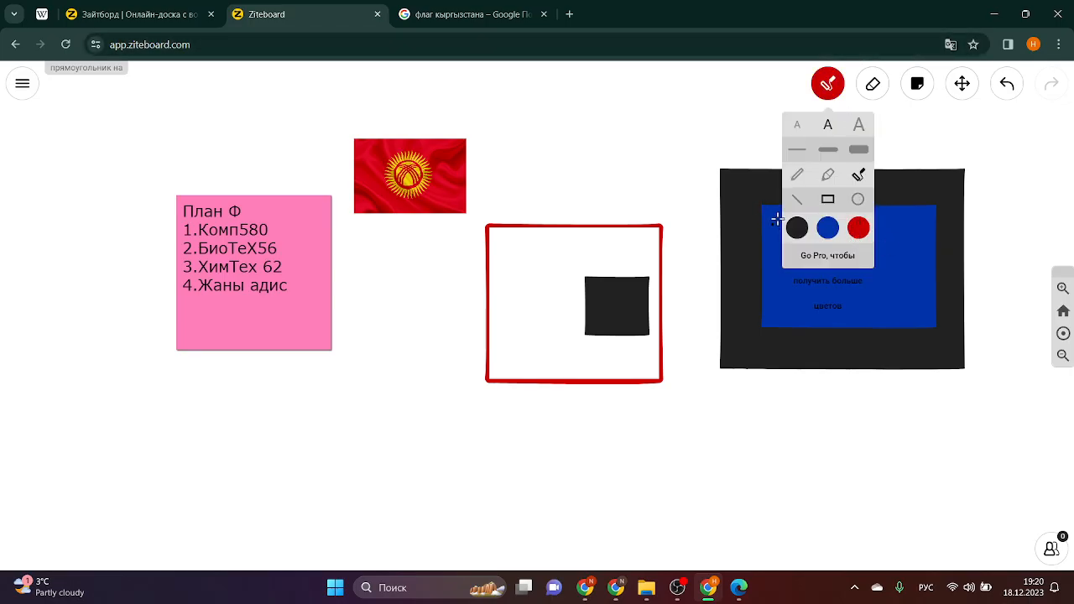
{"action": "left_click_drag", "start_coordinate": [777, 220], "coordinate": [923, 311]}
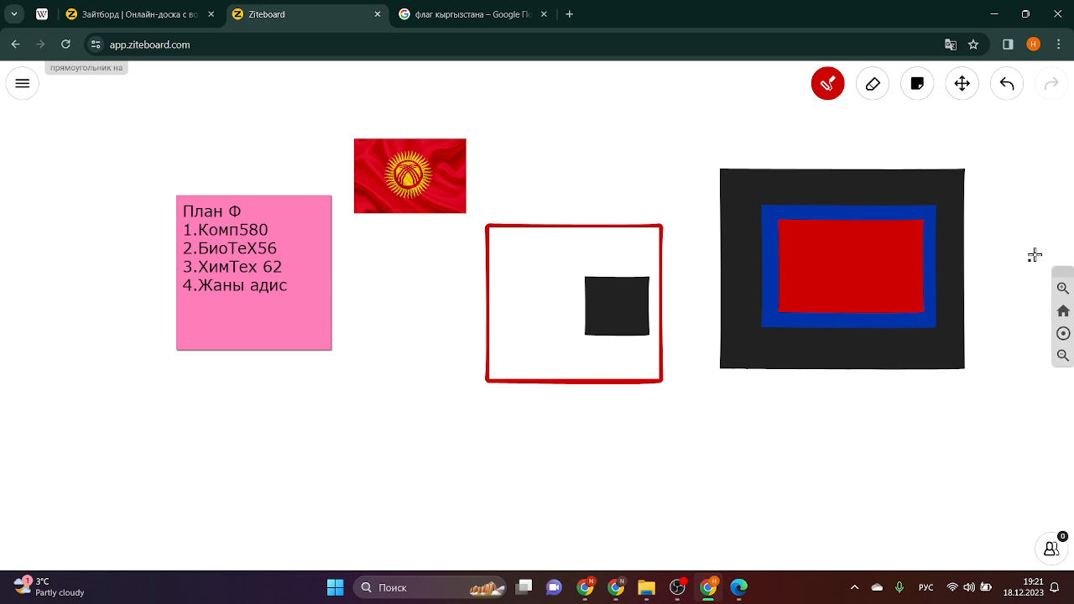
Return to the sample content of the board and examine its Quick Tips, Hotkeys and challenge notes up close.
{"action": "left_click", "coordinate": [962, 84]}
{"action": "left_click_drag", "start_coordinate": [134, 186], "coordinate": [1026, 332]}
{"action": "left_click_drag", "start_coordinate": [816, 374], "coordinate": [688, 252]}
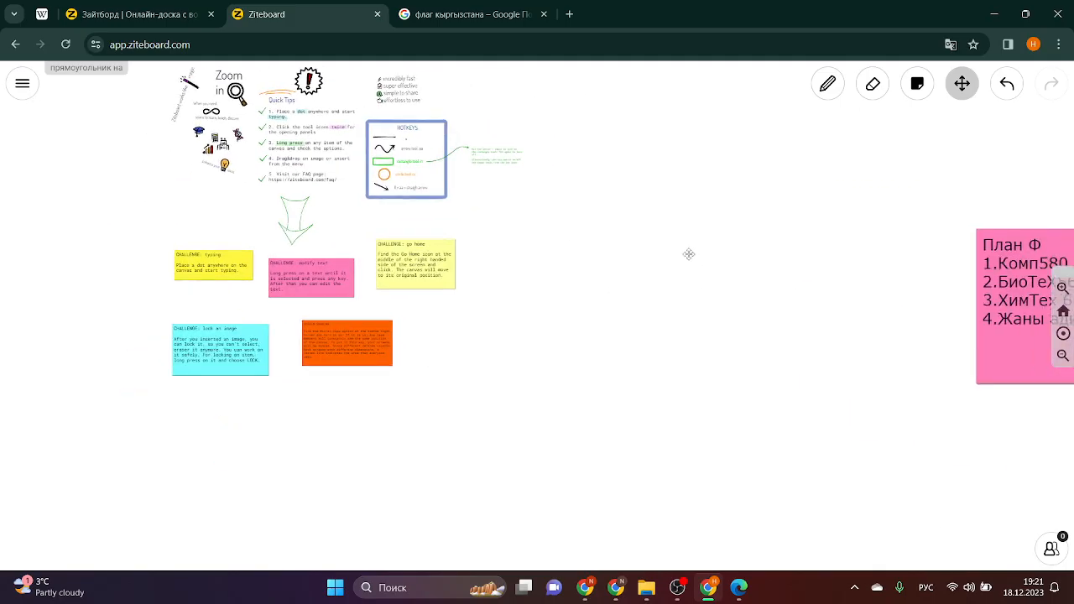
{"action": "left_click_drag", "start_coordinate": [565, 242], "coordinate": [829, 325]}
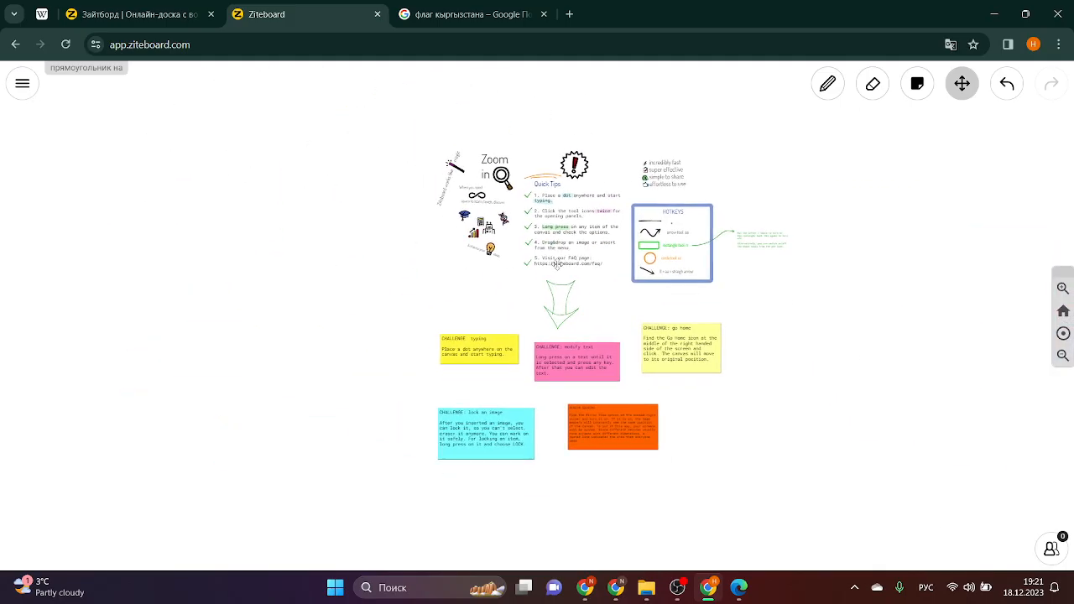
{"action": "scroll", "coordinate": [537, 231], "scroll_direction": "up", "scroll_amount": 3}
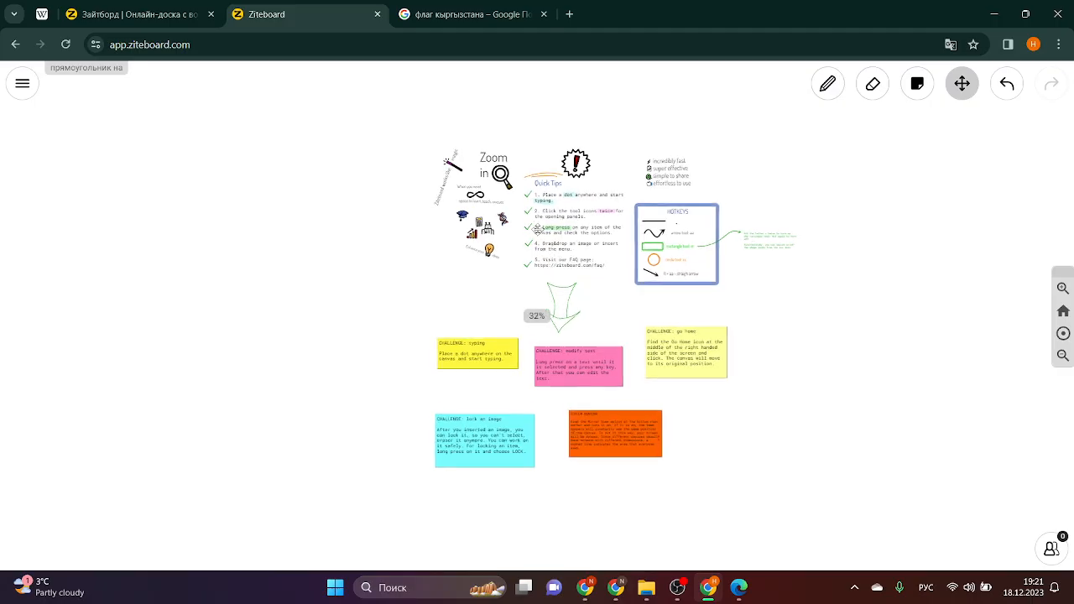
{"action": "scroll", "coordinate": [506, 165], "scroll_direction": "up", "scroll_amount": 3}
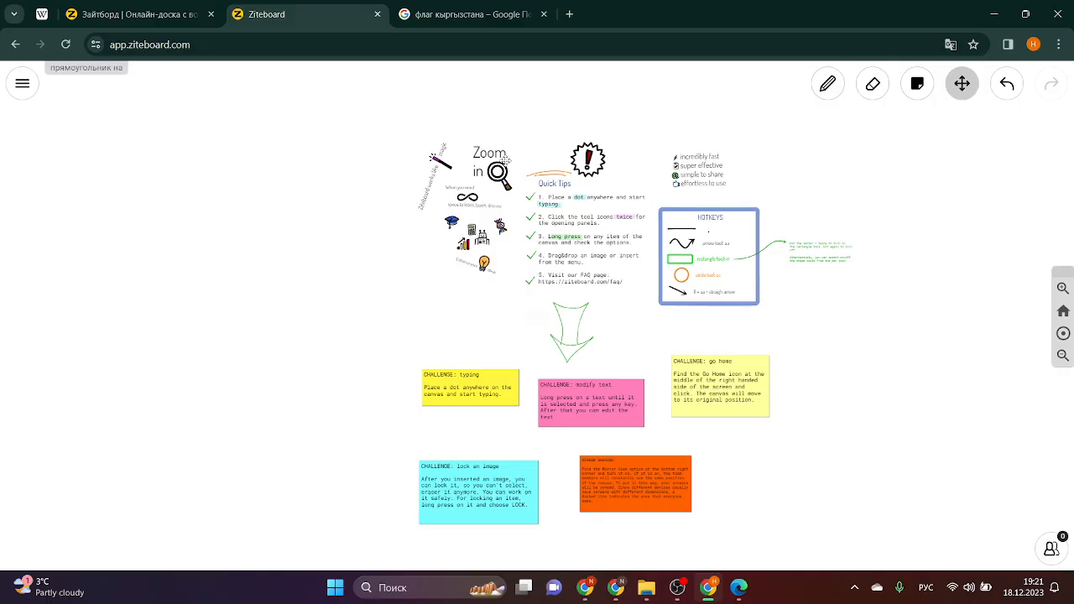
Start inviting people and save the board under the name "Компьютер 0дон".
{"action": "left_click", "coordinate": [24, 99]}
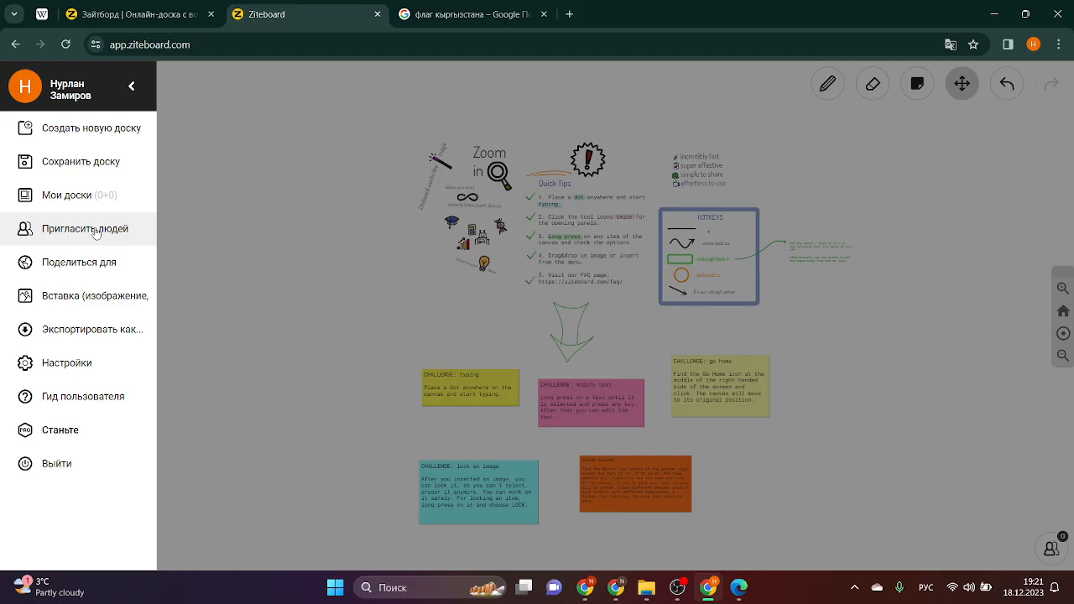
{"action": "left_click", "coordinate": [97, 233]}
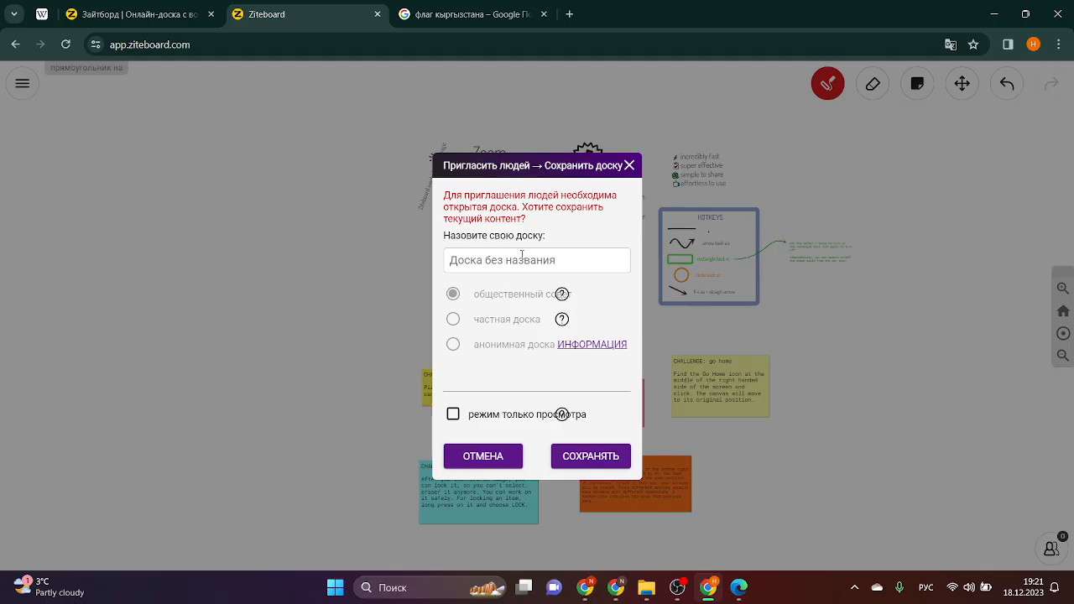
{"action": "type", "text": "Комп"}
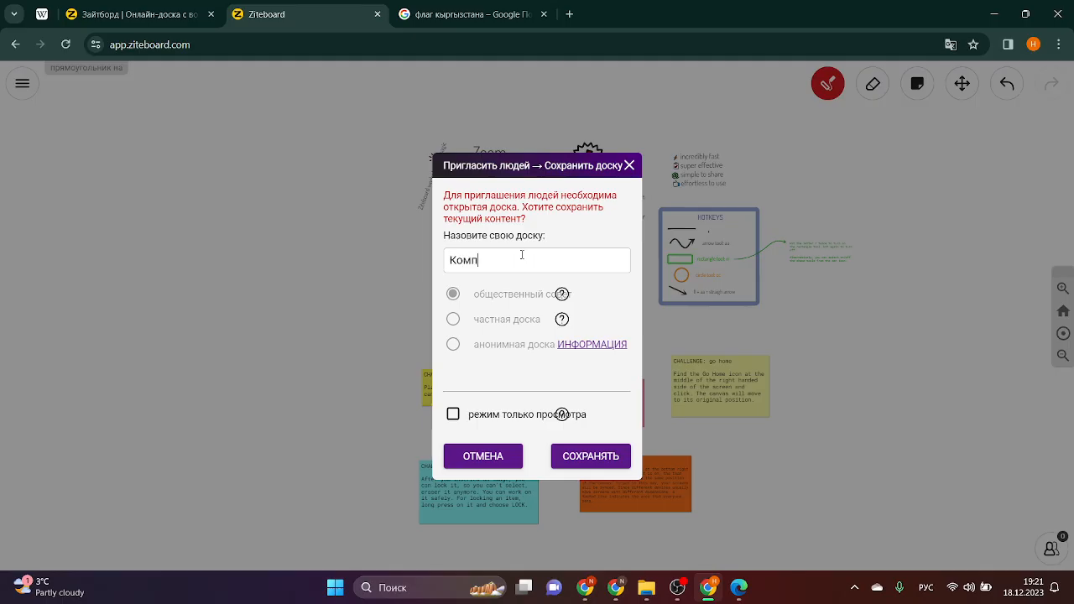
{"action": "type", "text": "ьютердик ок"}
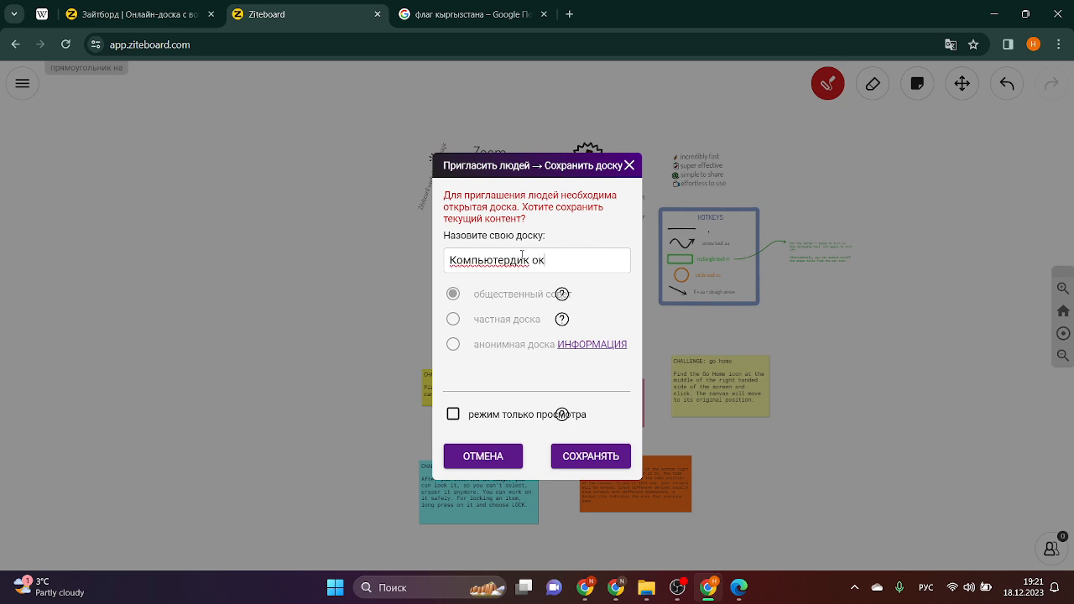
{"action": "type", "text": "ут"}
{"action": "key", "text": "BackSpace"}
{"action": "key", "text": "BackSpace"}
{"action": "key", "text": "BackSpace"}
{"action": "key", "text": "BackSpace"}
{"action": "key", "text": "BackSpace"}
{"action": "key", "text": "BackSpace"}
{"action": "type", "text": "0дон"}
{"action": "left_click", "coordinate": [583, 458]}
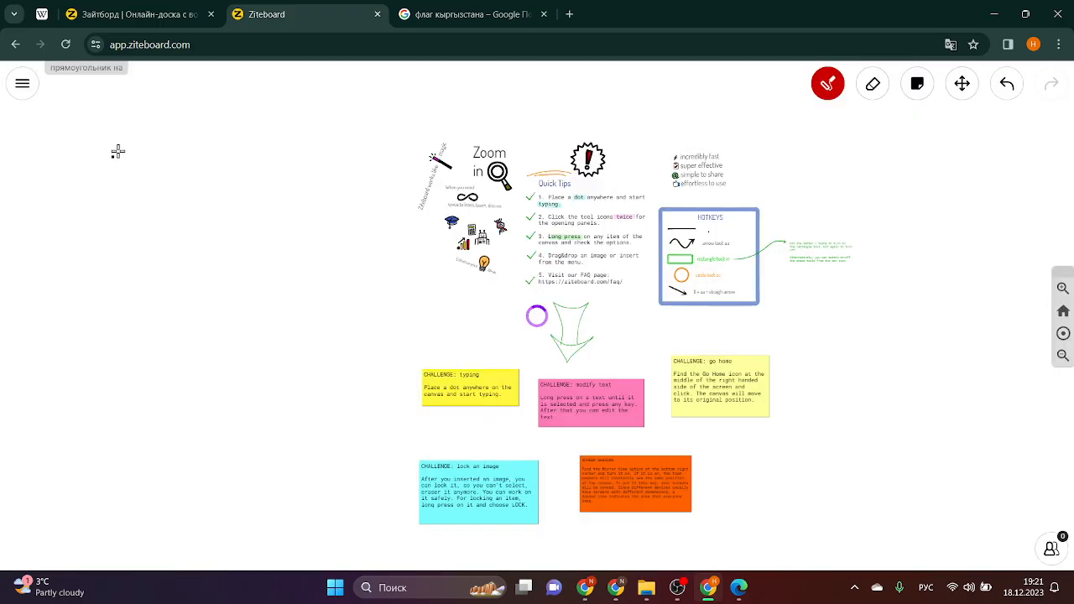
Share the saved board for viewing and copy its view-only link.
{"action": "left_click", "coordinate": [24, 88]}
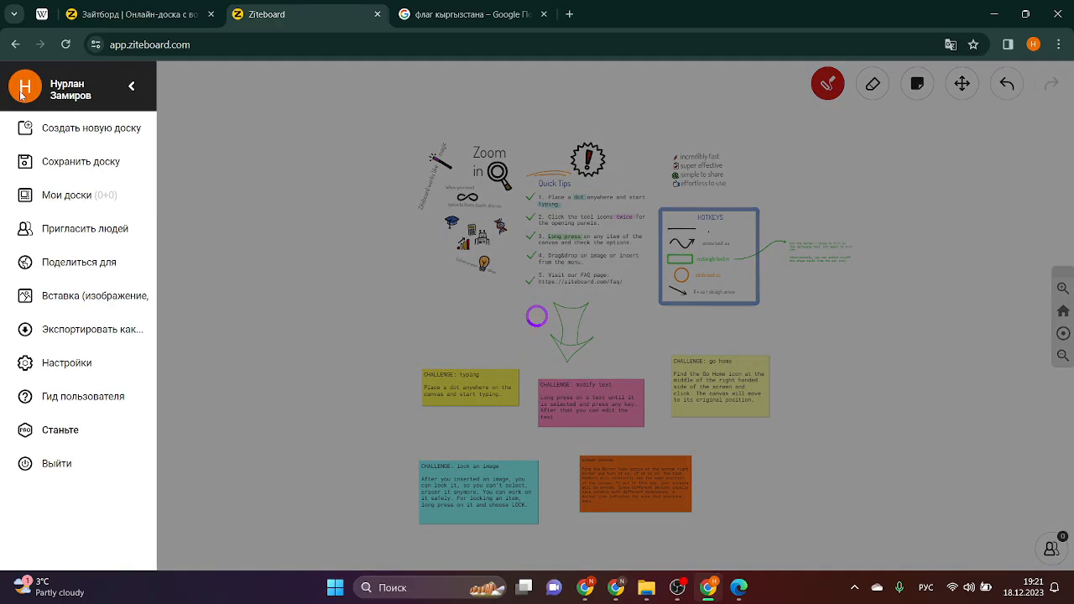
{"action": "left_click", "coordinate": [73, 259]}
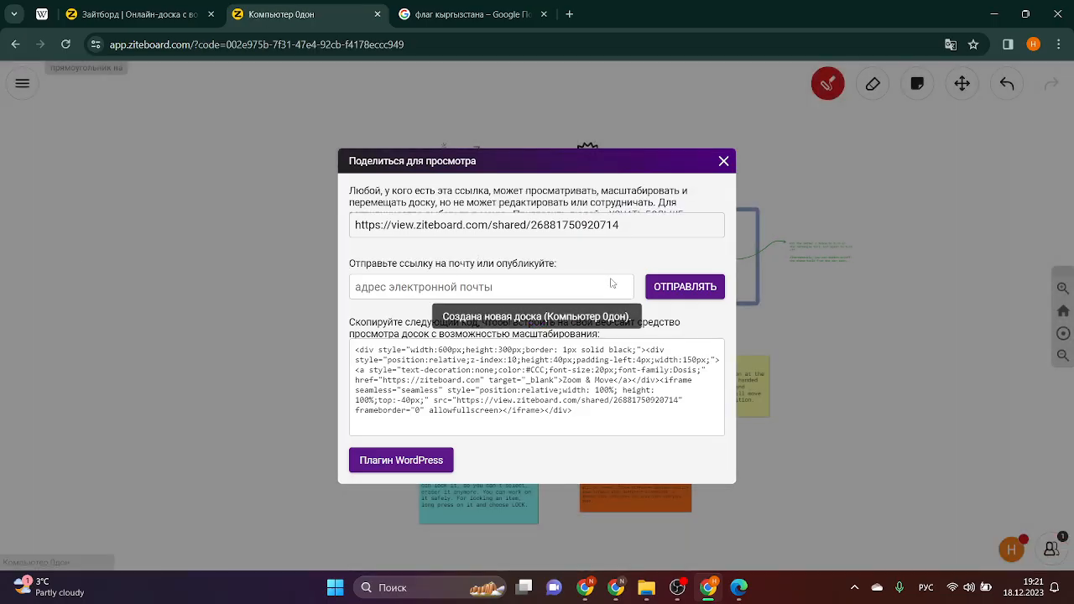
{"action": "left_click", "coordinate": [637, 223]}
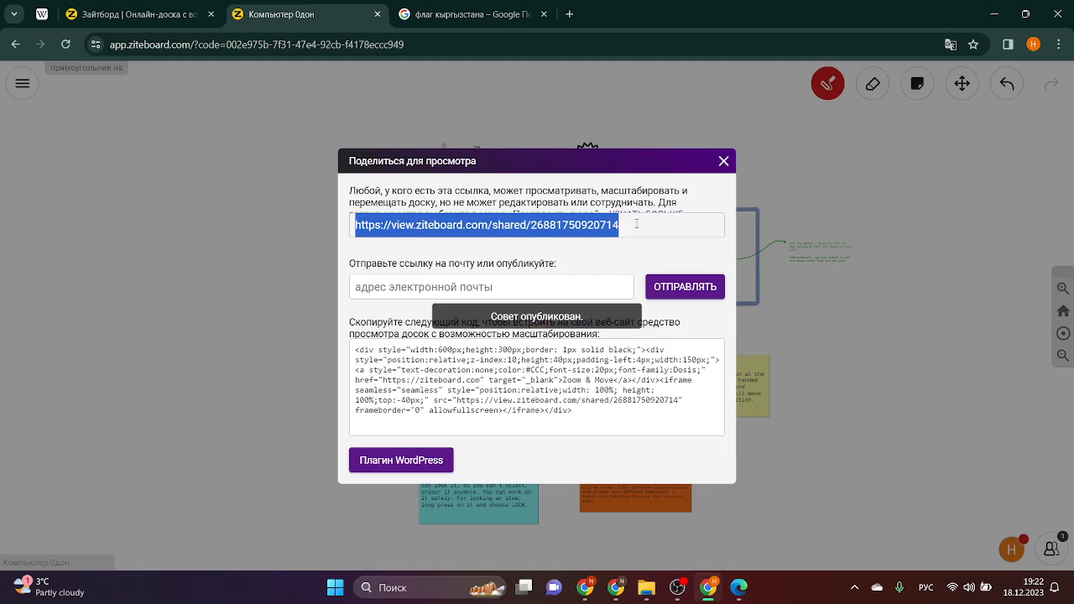
{"action": "left_click", "coordinate": [637, 223]}
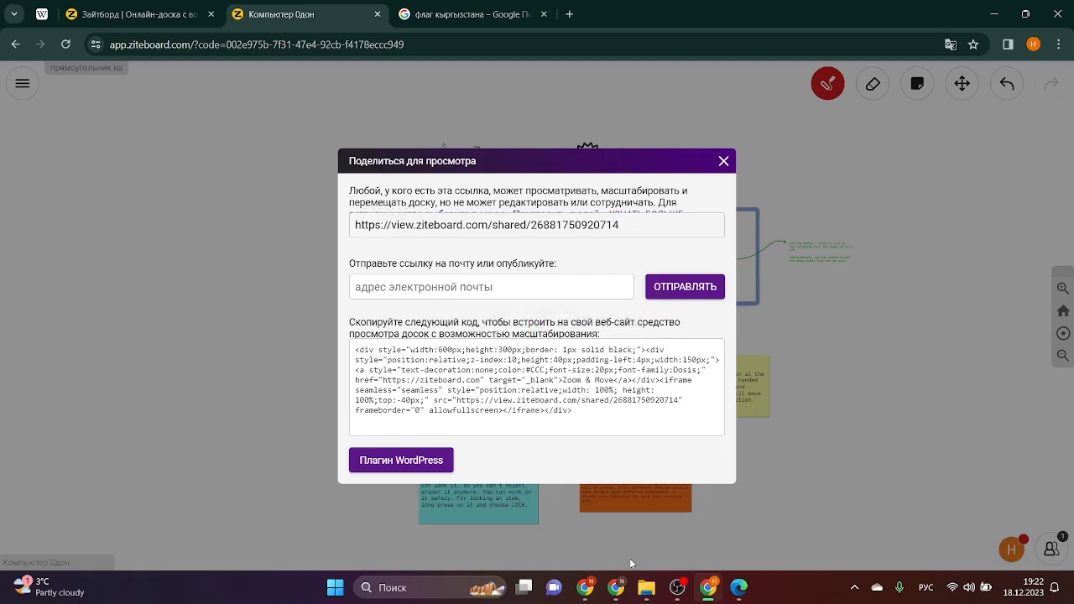
{"action": "left_click", "coordinate": [616, 588]}
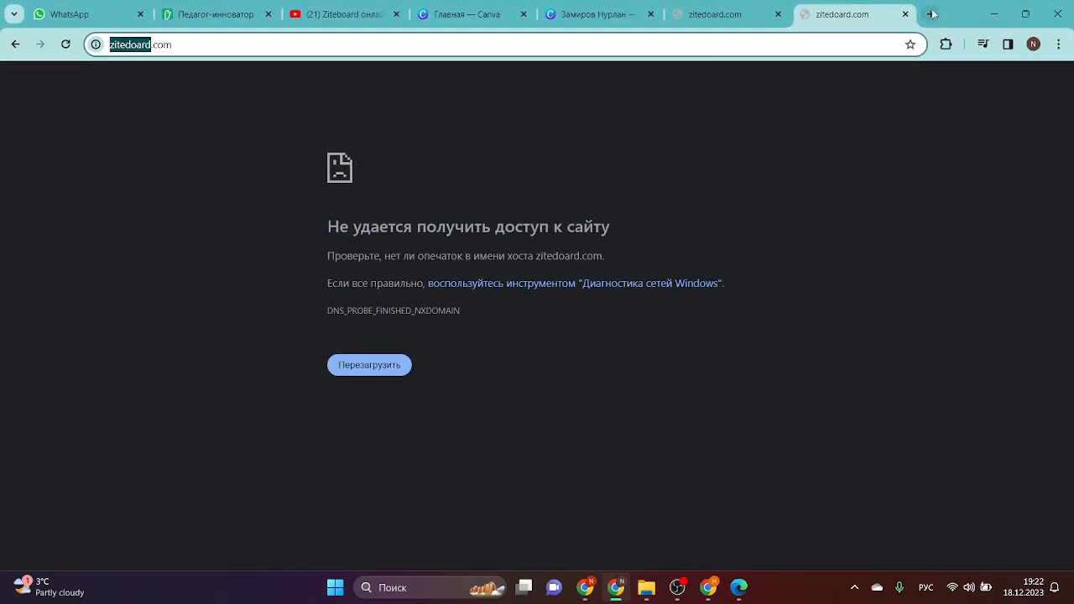
{"action": "left_click", "coordinate": [932, 14]}
{"action": "left_click", "coordinate": [605, 44]}
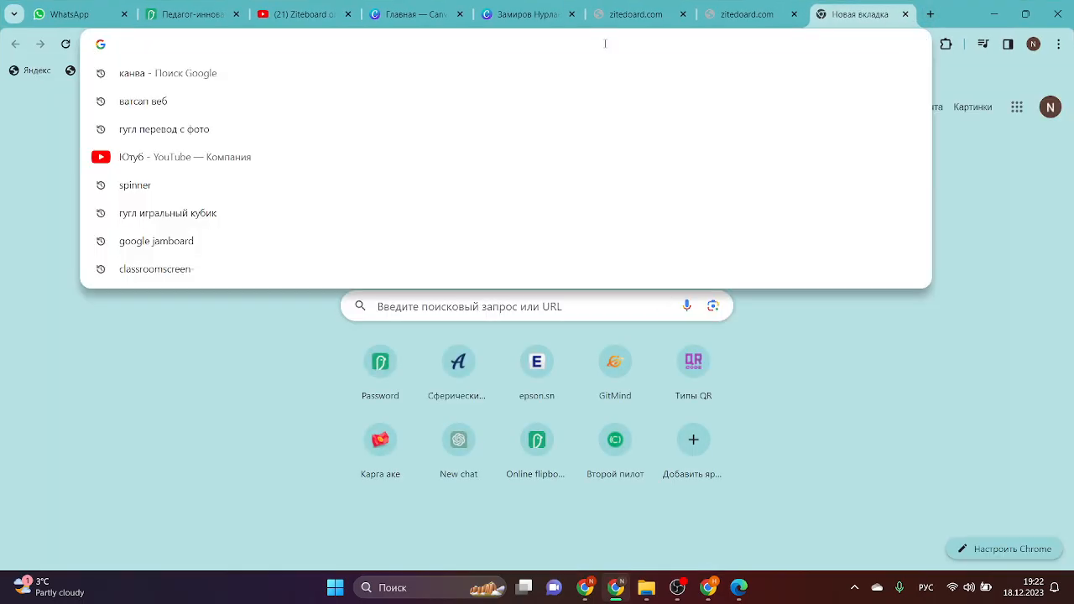
{"action": "type", "text": "https://www.advantour.com/img/kyrgyzstan/symbolics/kyrgyzstan-flag.jpg"}
{"action": "key", "text": "Return"}
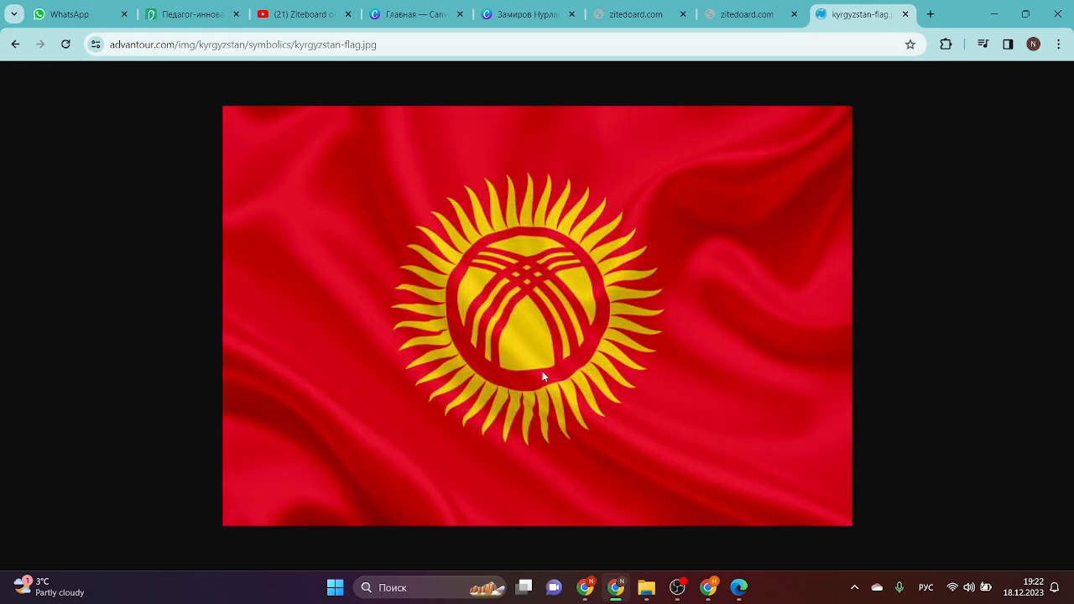
Try again to copy the board's view-only link, paste the clipboard address into a new tab of the same window, and return to the board.
{"action": "mouse_move", "coordinate": [707, 587]}
{"action": "left_click", "coordinate": [693, 560]}
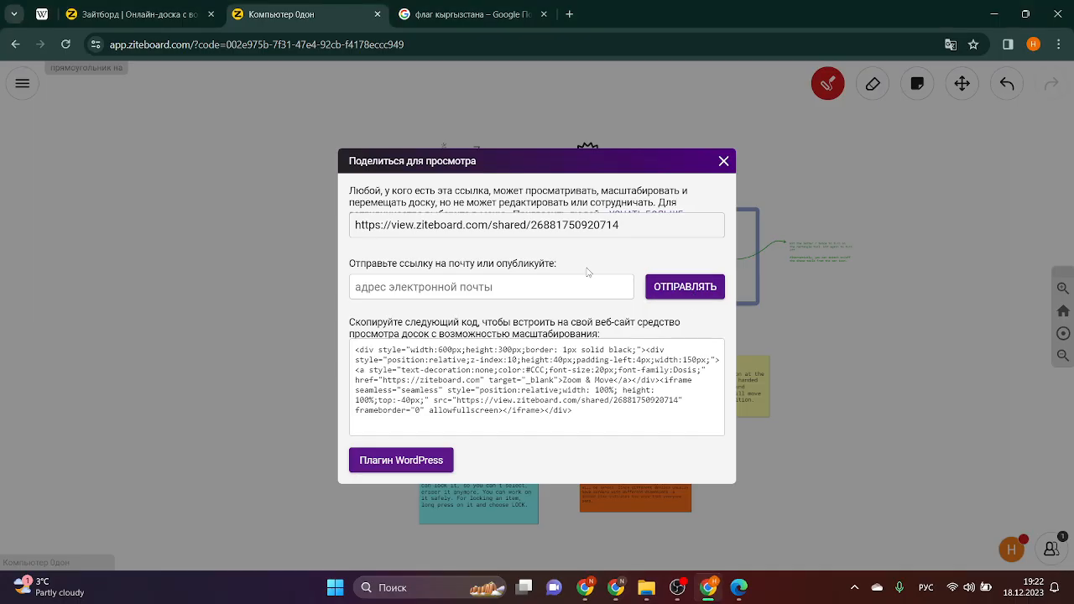
{"action": "left_click", "coordinate": [670, 223]}
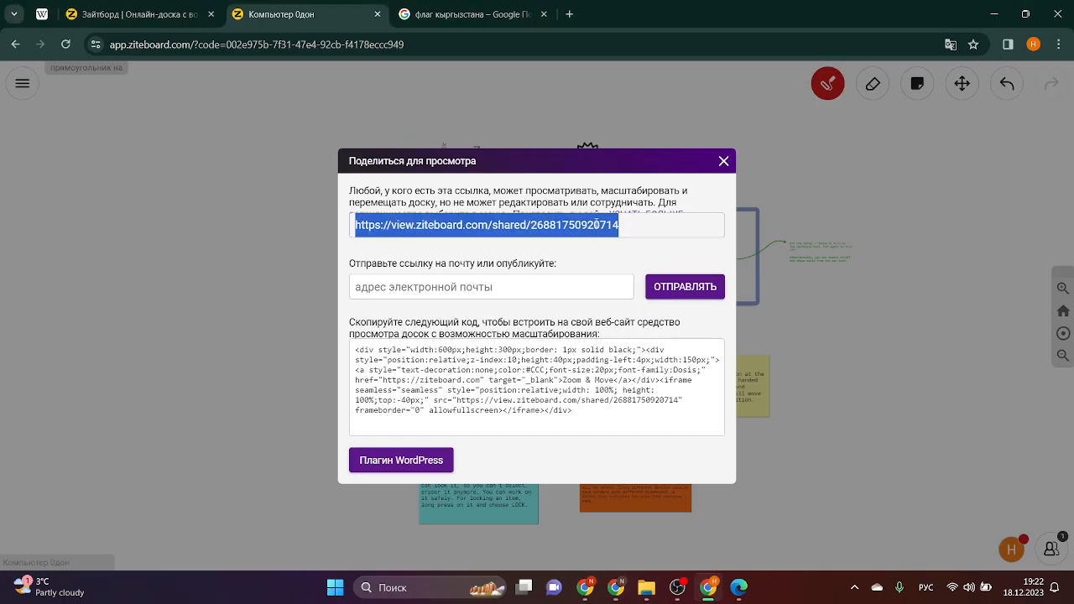
{"action": "left_click", "coordinate": [596, 225]}
{"action": "left_click_drag", "start_coordinate": [641, 218], "coordinate": [355, 216]}
{"action": "left_click", "coordinate": [353, 219]}
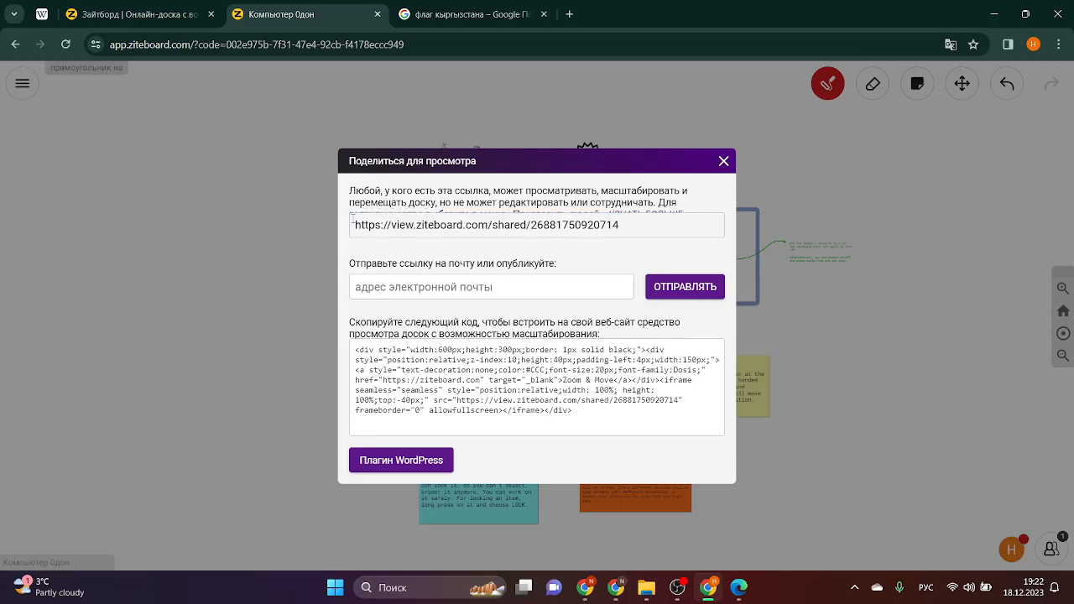
{"action": "left_click", "coordinate": [562, 15]}
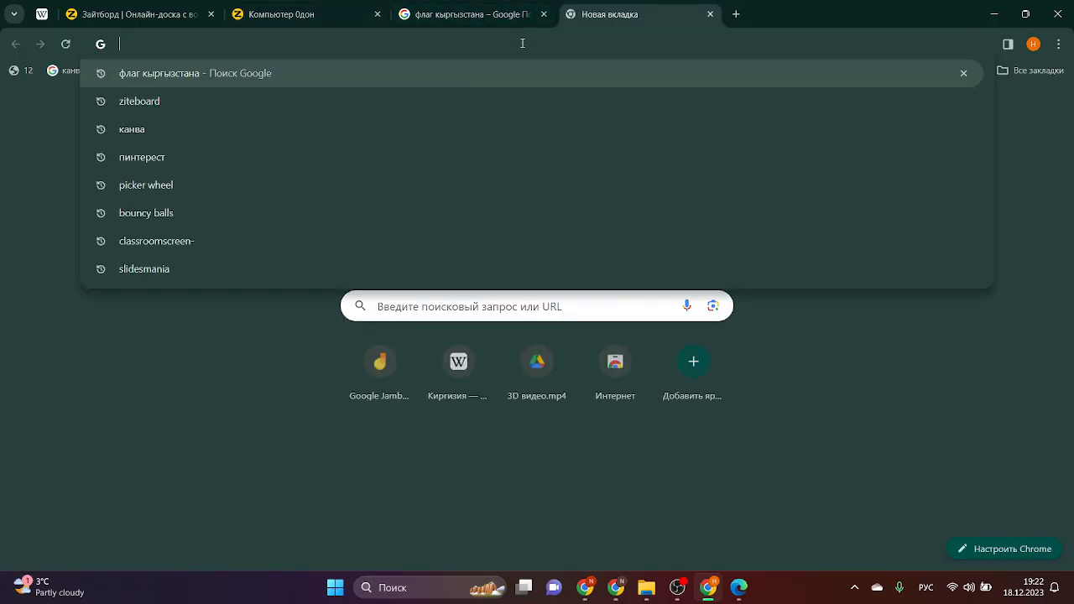
{"action": "type", "text": "https://www.advantour.com/img/kyrgyzstan/symbolics/kyrgyzstan-flag.jpg"}
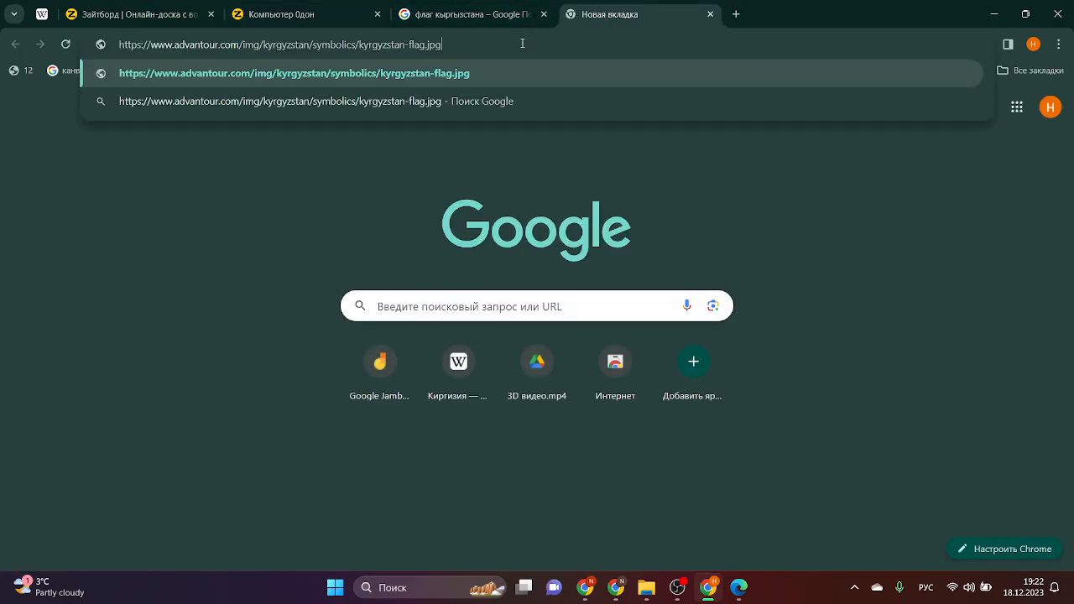
{"action": "left_click", "coordinate": [313, 11]}
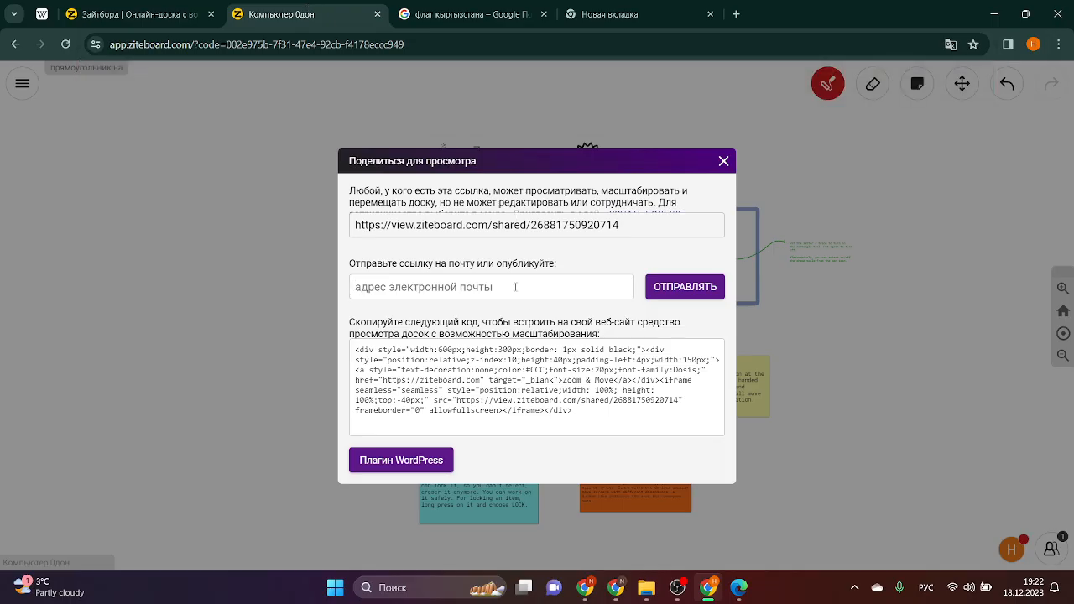
Open the Ziteboard WordPress plugin page from the sharing dialog, then return to the board and close the dialog.
{"action": "left_click", "coordinate": [390, 465]}
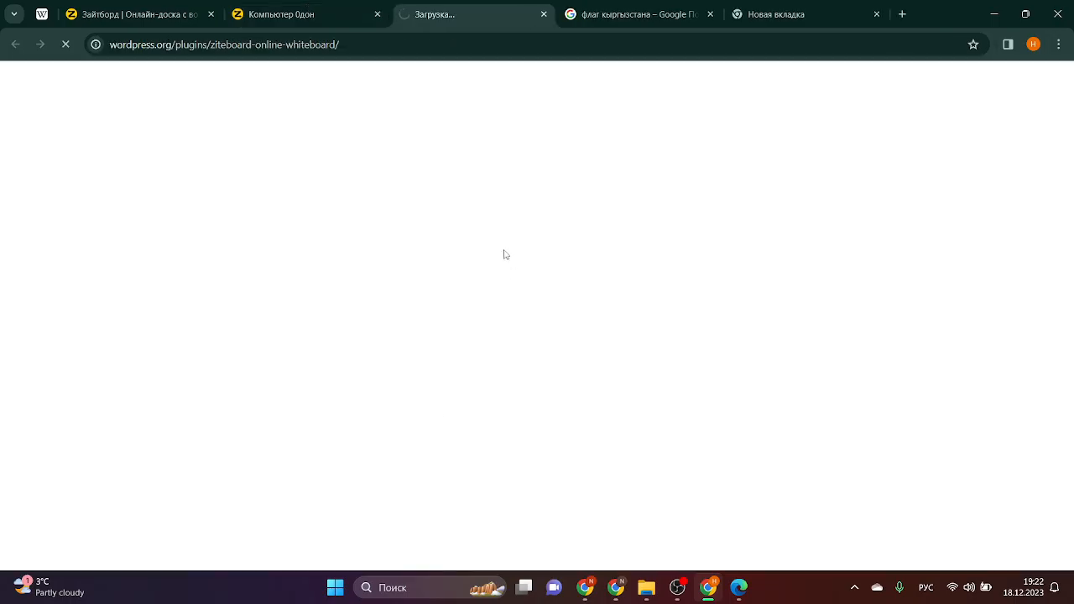
{"action": "left_click", "coordinate": [292, 6]}
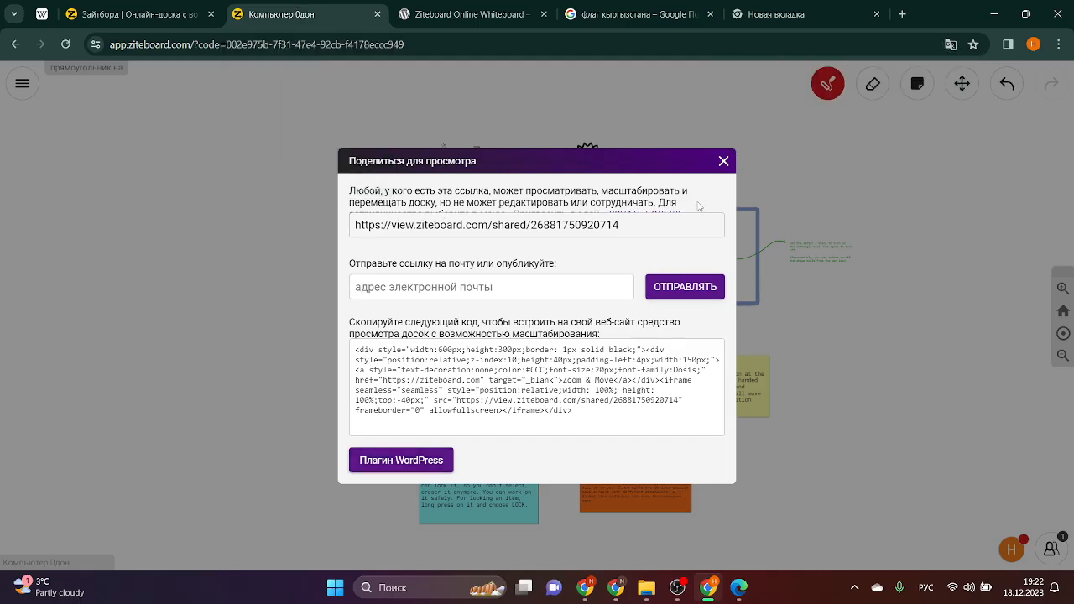
{"action": "left_click", "coordinate": [724, 162]}
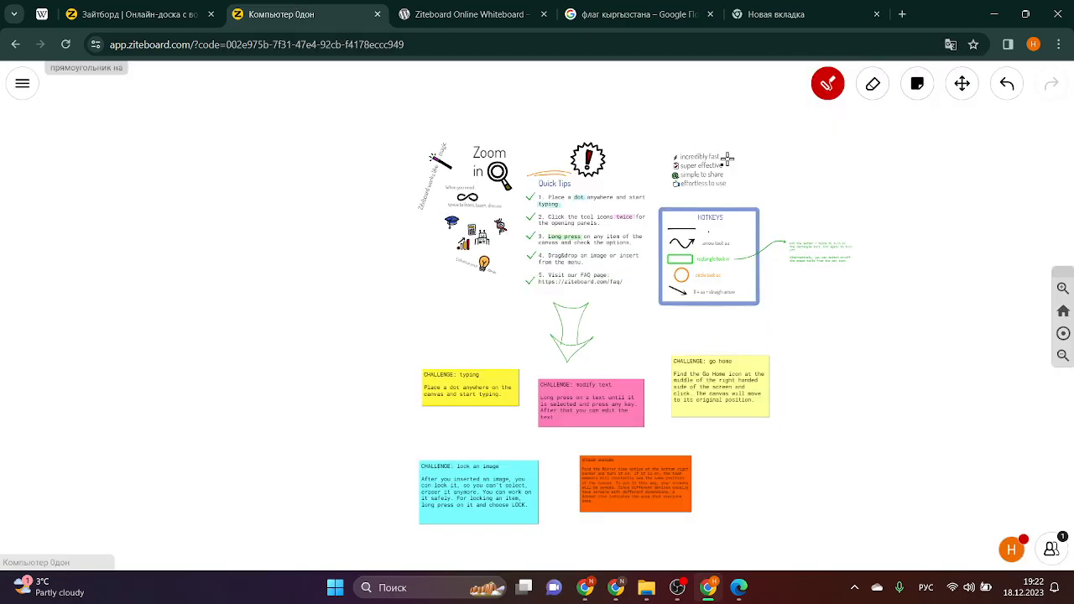
Save the current board and create a new empty board named "555" with view-only mode enabled.
{"action": "left_click", "coordinate": [39, 87]}
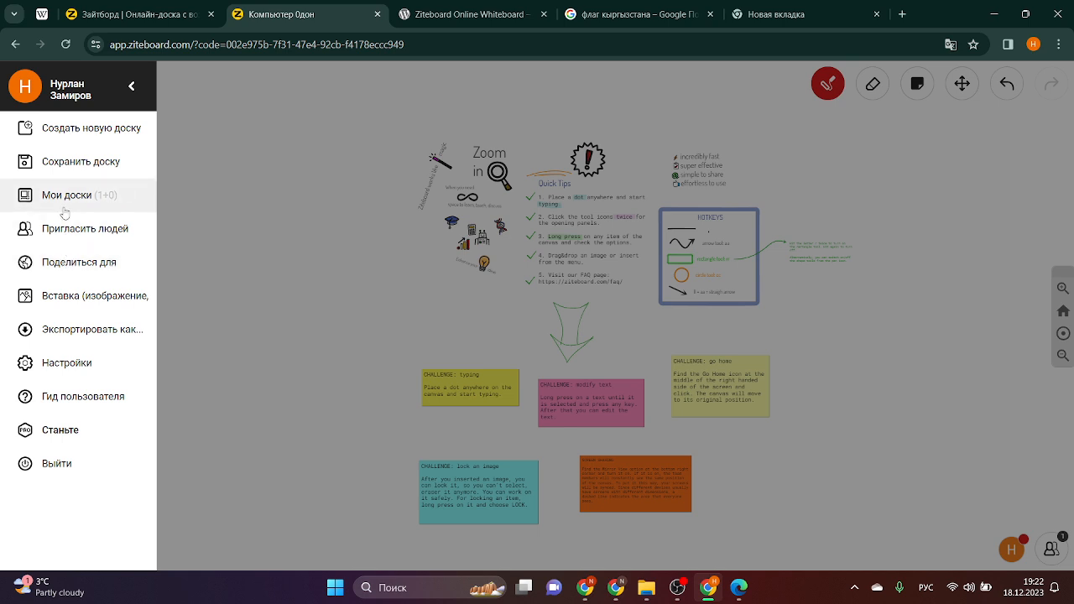
{"action": "left_click", "coordinate": [57, 164]}
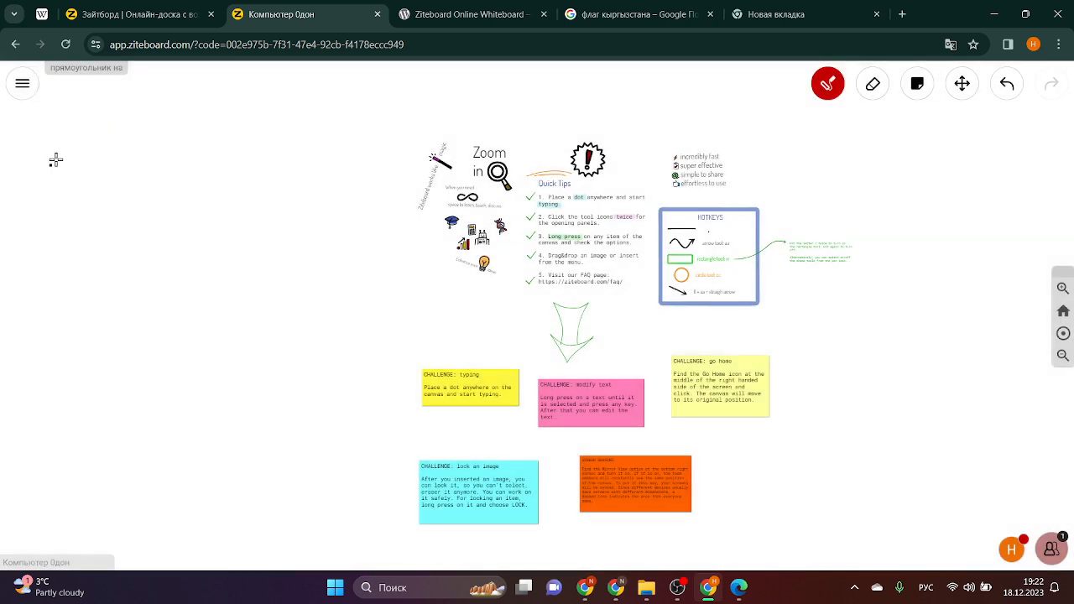
{"action": "left_click", "coordinate": [23, 85]}
{"action": "left_click", "coordinate": [47, 134]}
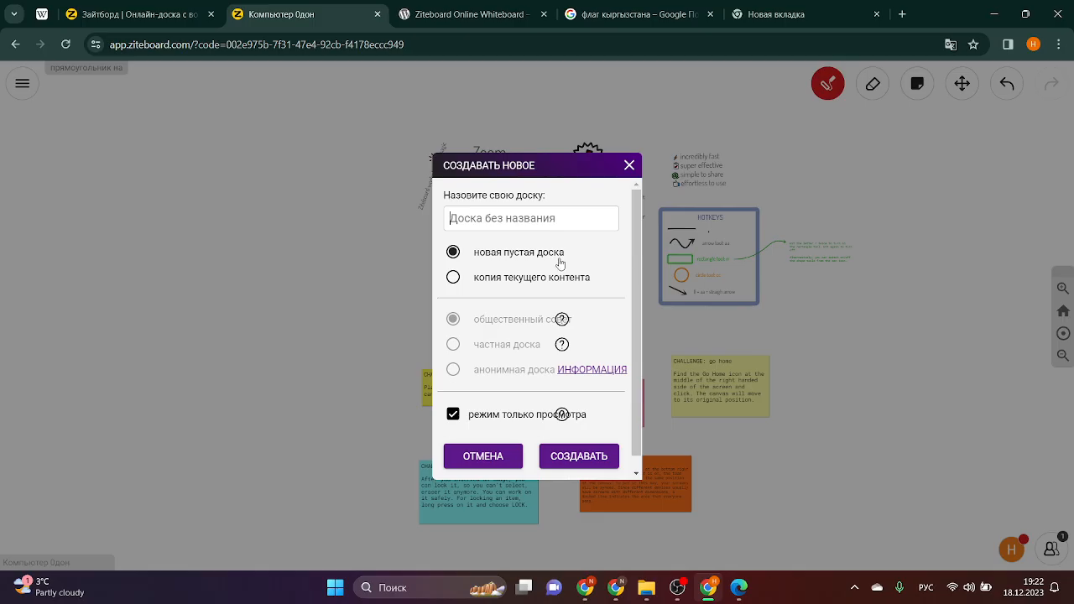
{"action": "left_click", "coordinate": [583, 465]}
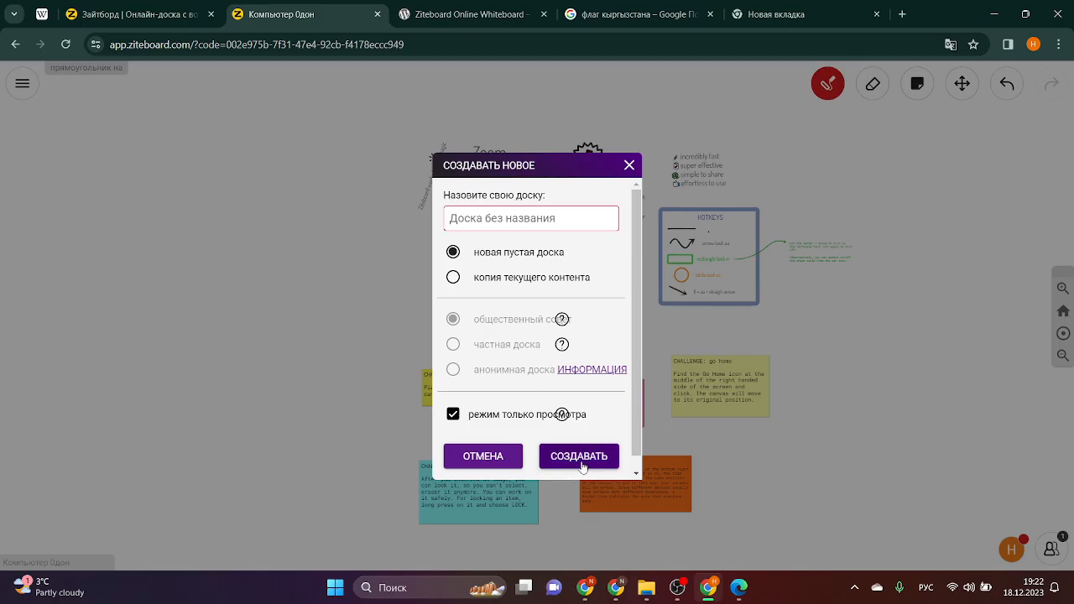
{"action": "left_click", "coordinate": [508, 215]}
{"action": "type", "text": "555"}
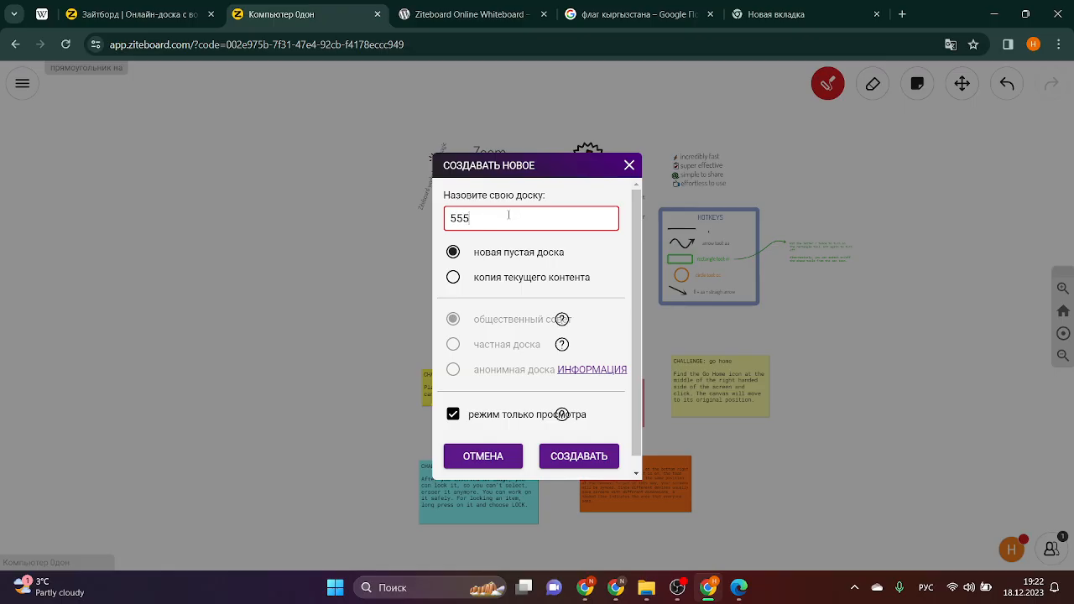
{"action": "left_click", "coordinate": [572, 461]}
Draw two filled red rectangles side by side on the new board, a large wide one and a tall narrow one.
{"action": "left_click_drag", "start_coordinate": [81, 151], "coordinate": [619, 431]}
{"action": "left_click_drag", "start_coordinate": [714, 183], "coordinate": [984, 583]}
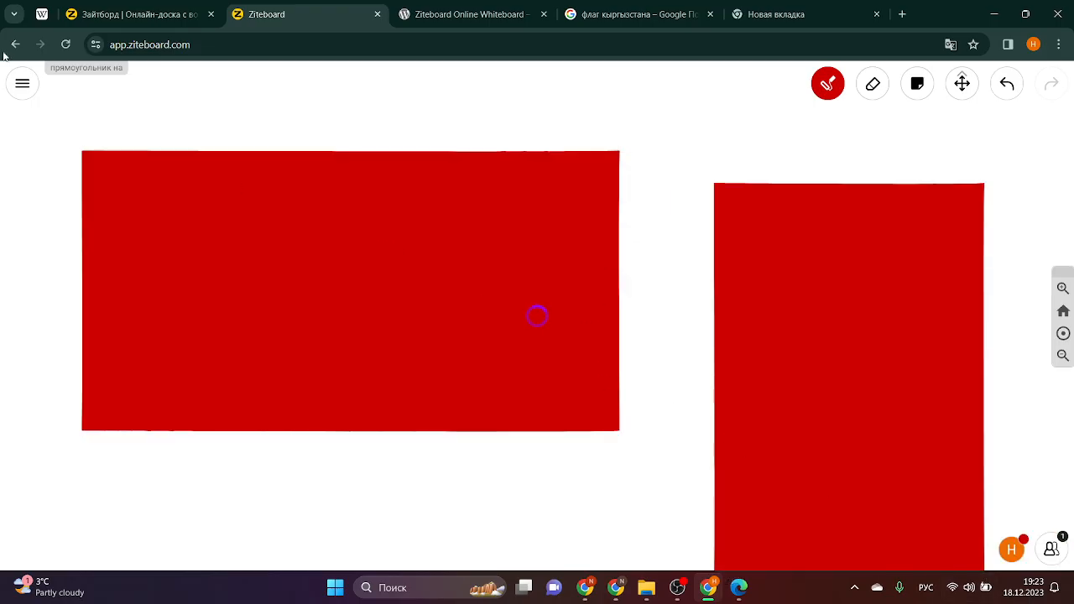
Look through the list of own boards to its end and close it.
{"action": "left_click", "coordinate": [23, 83]}
{"action": "left_click", "coordinate": [55, 195]}
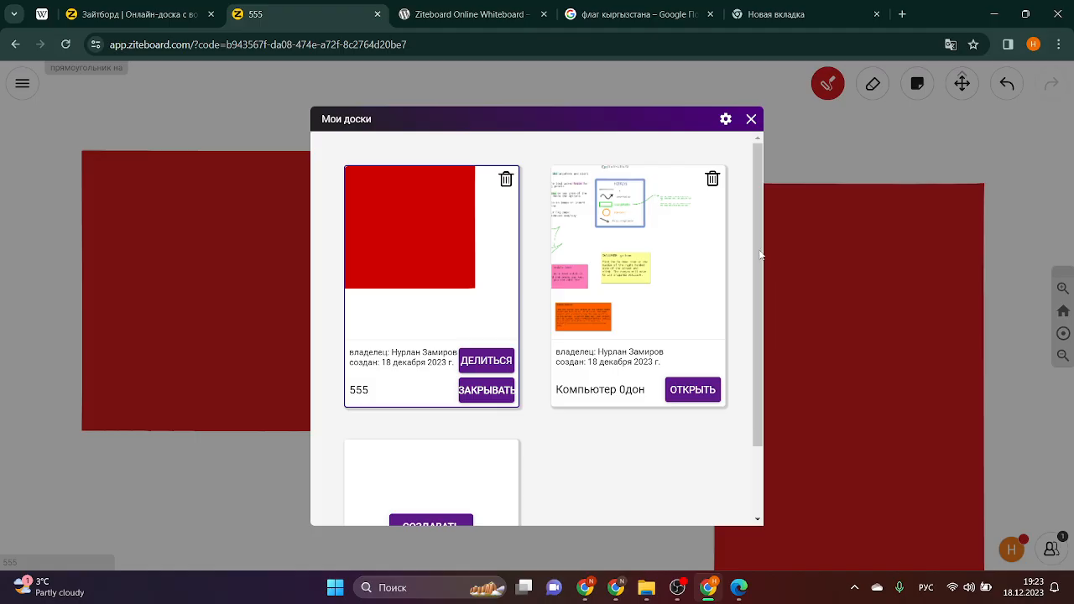
{"action": "left_click_drag", "start_coordinate": [760, 254], "coordinate": [756, 384]}
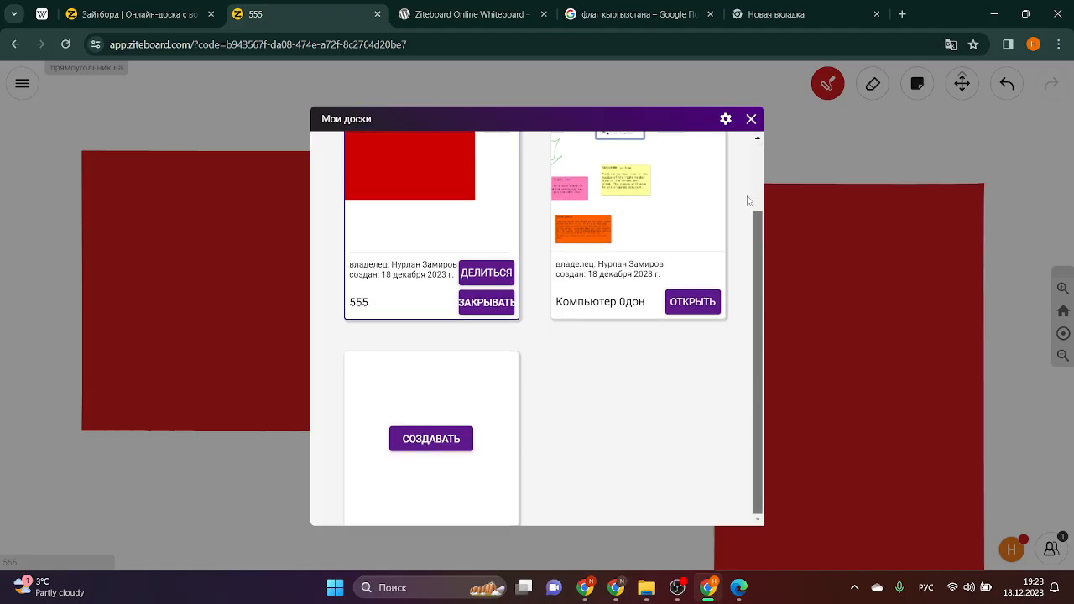
{"action": "left_click", "coordinate": [750, 118]}
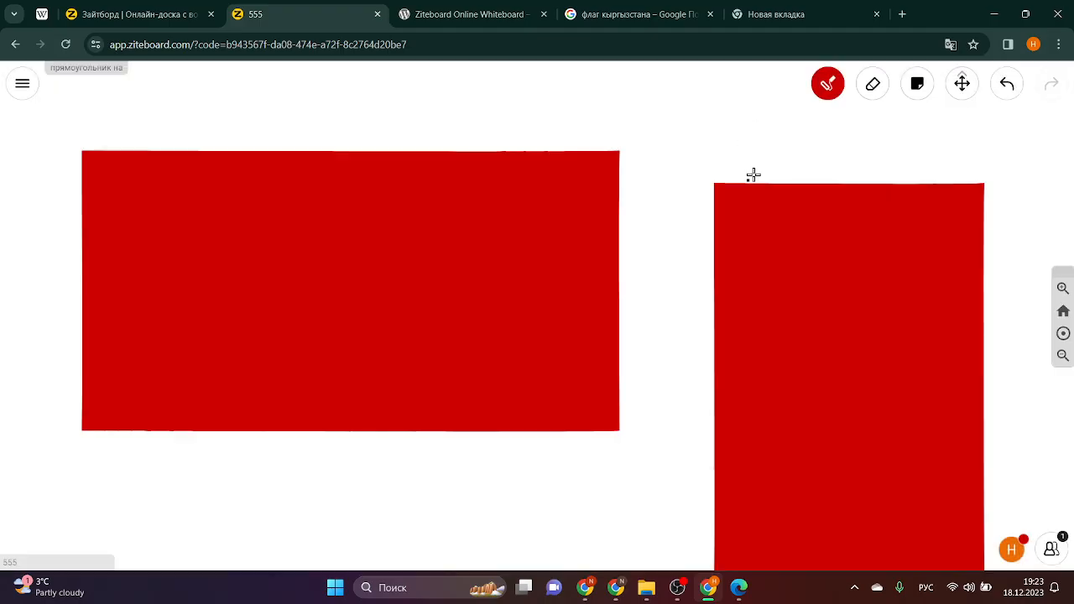
{"action": "left_click", "coordinate": [850, 592]}
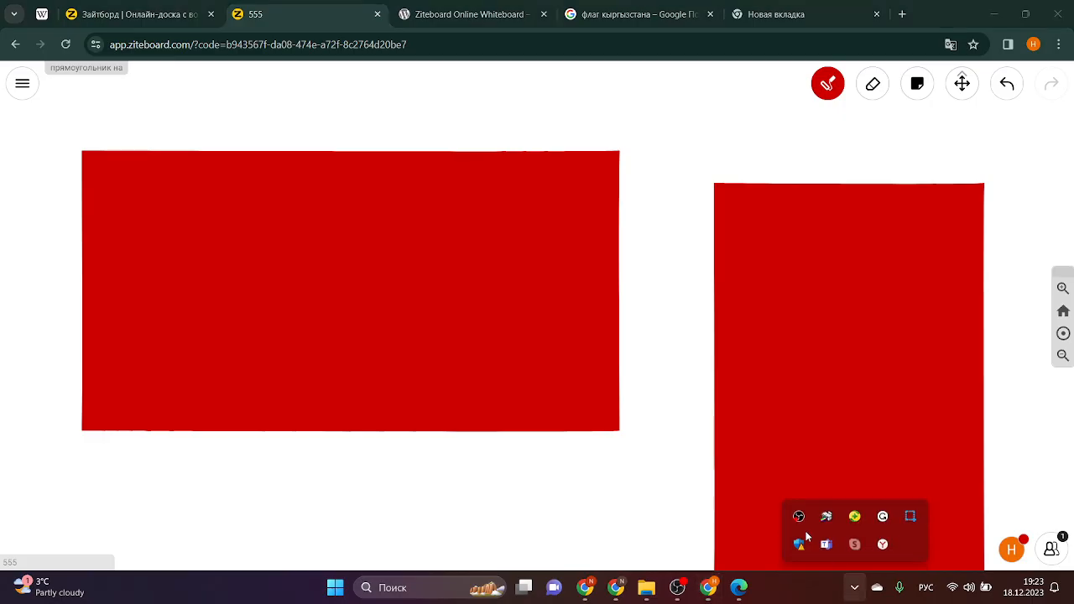
{"action": "right_click", "coordinate": [798, 517]}
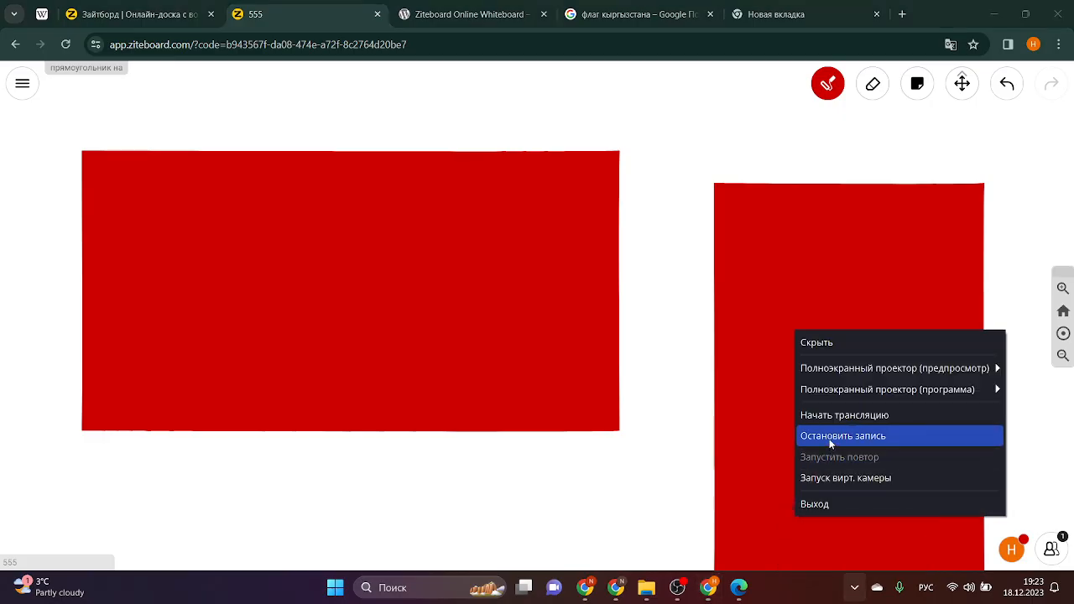